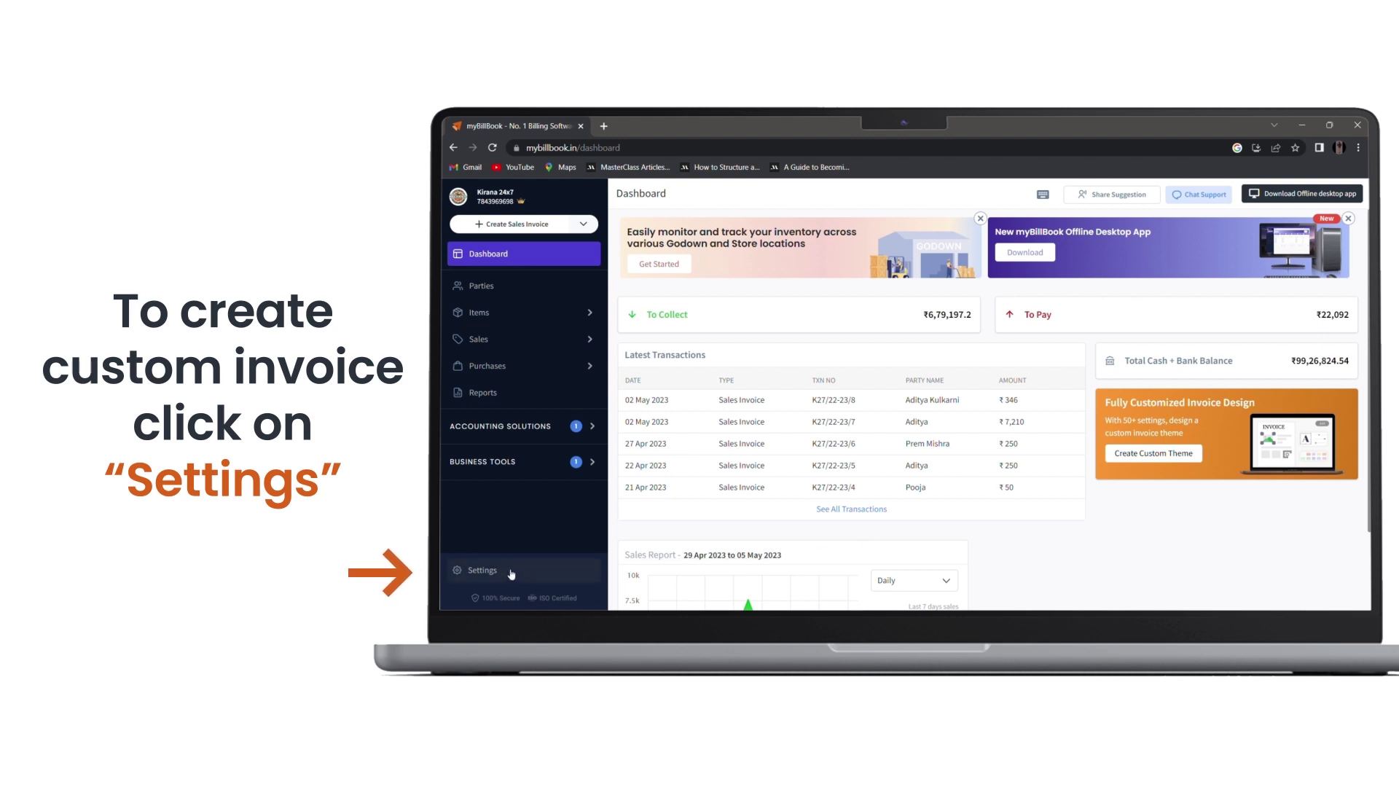
# Go to Settings > Invoice Settings to show the sample tax invoice and theme choices
pyautogui.click(471, 568)
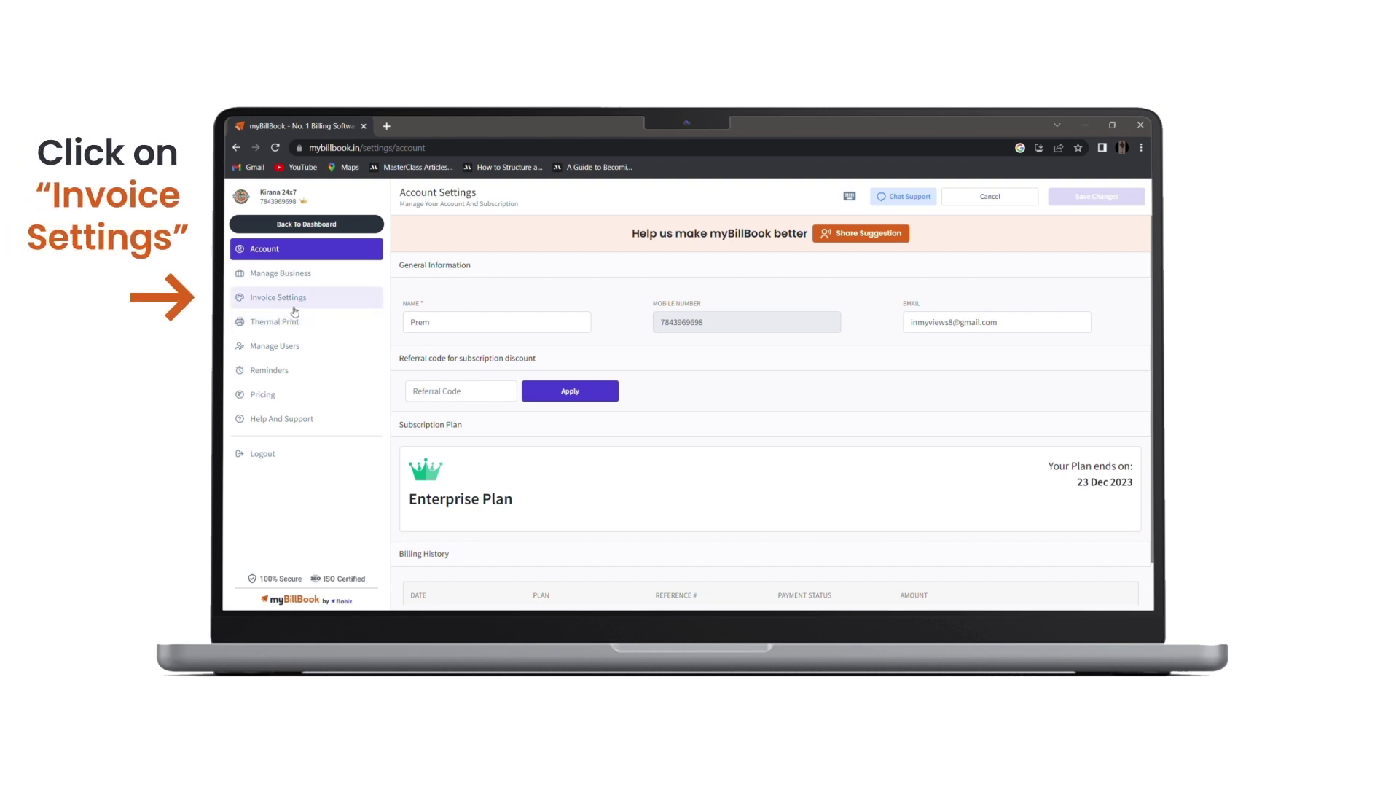
pyautogui.click(290, 300)
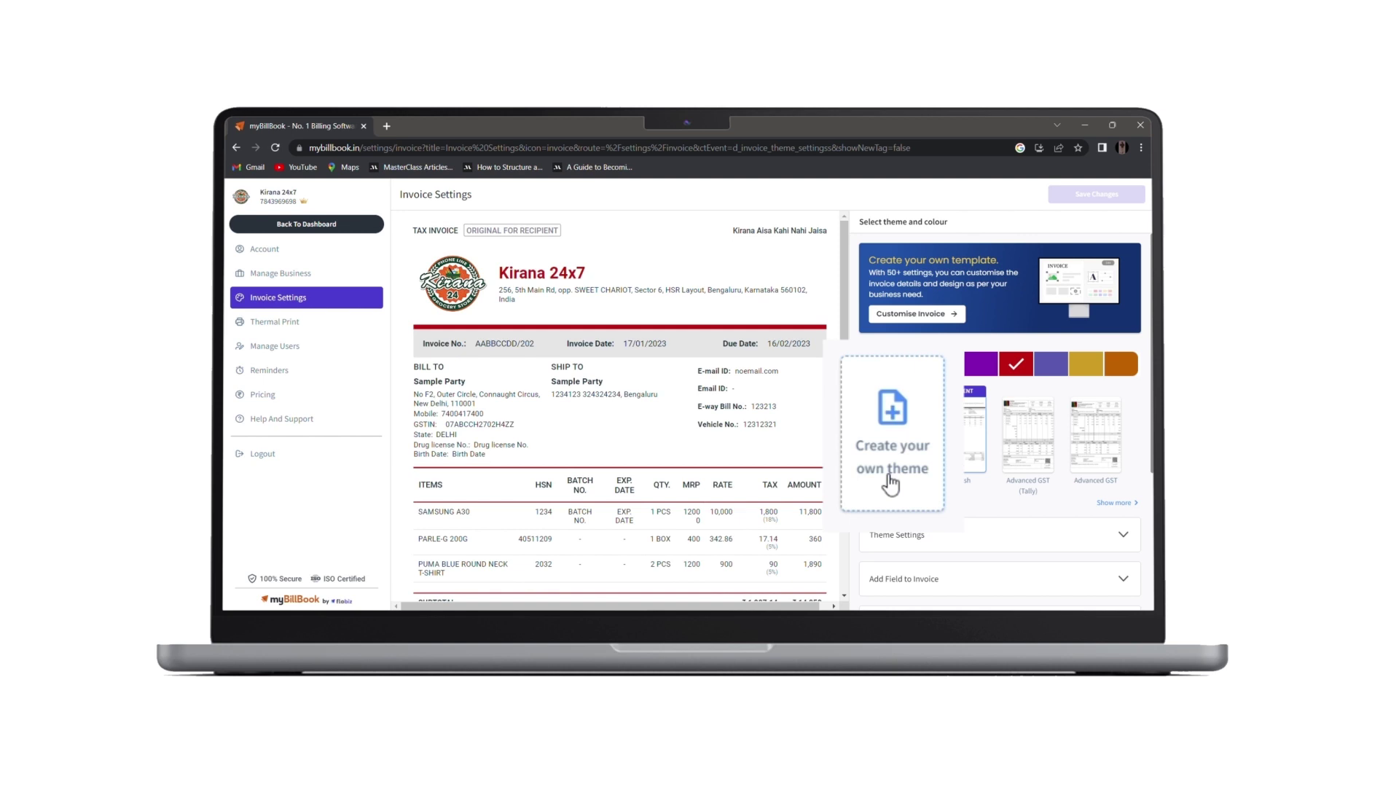
# Start a new custom invoice theme and dismiss the introductory tour
pyautogui.click(896, 434)
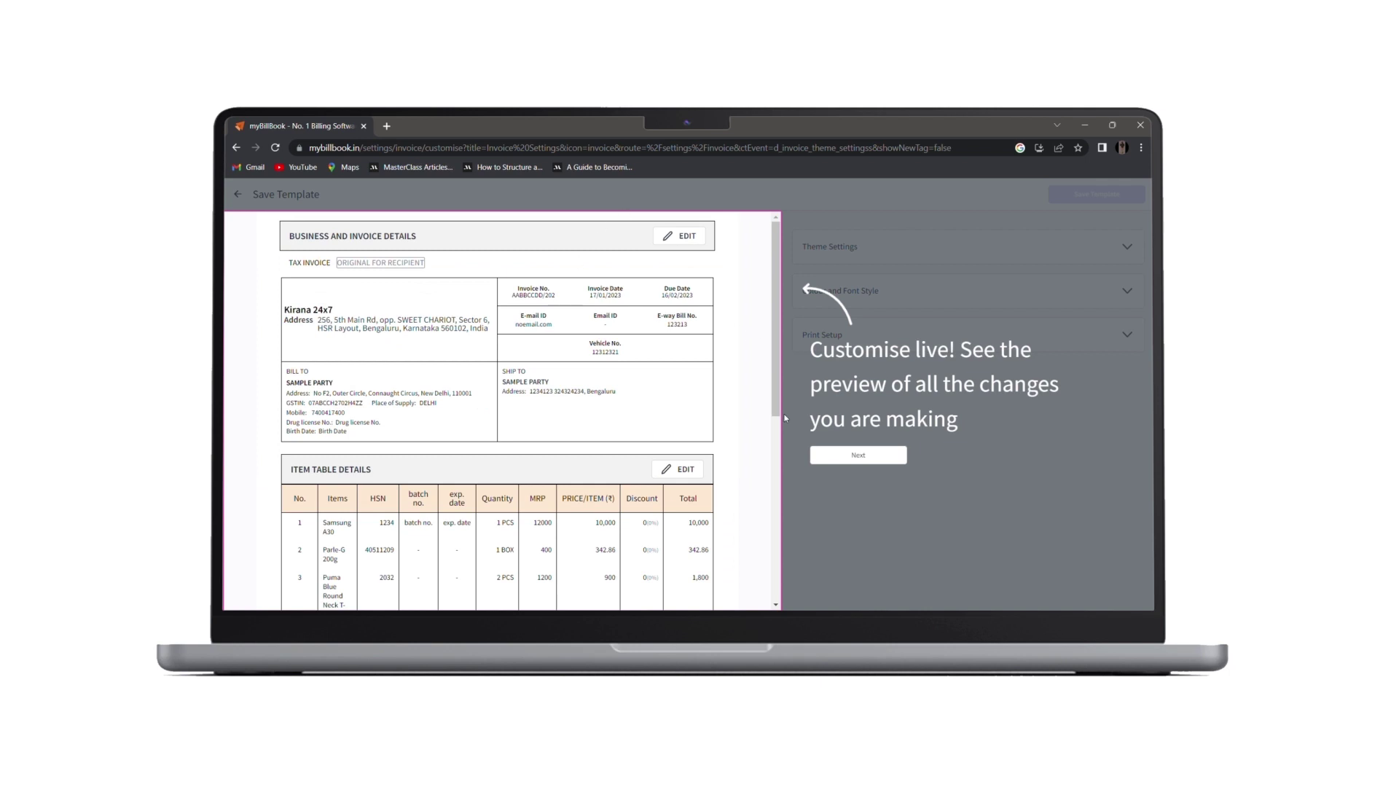
pyautogui.click(863, 454)
pyautogui.click(878, 460)
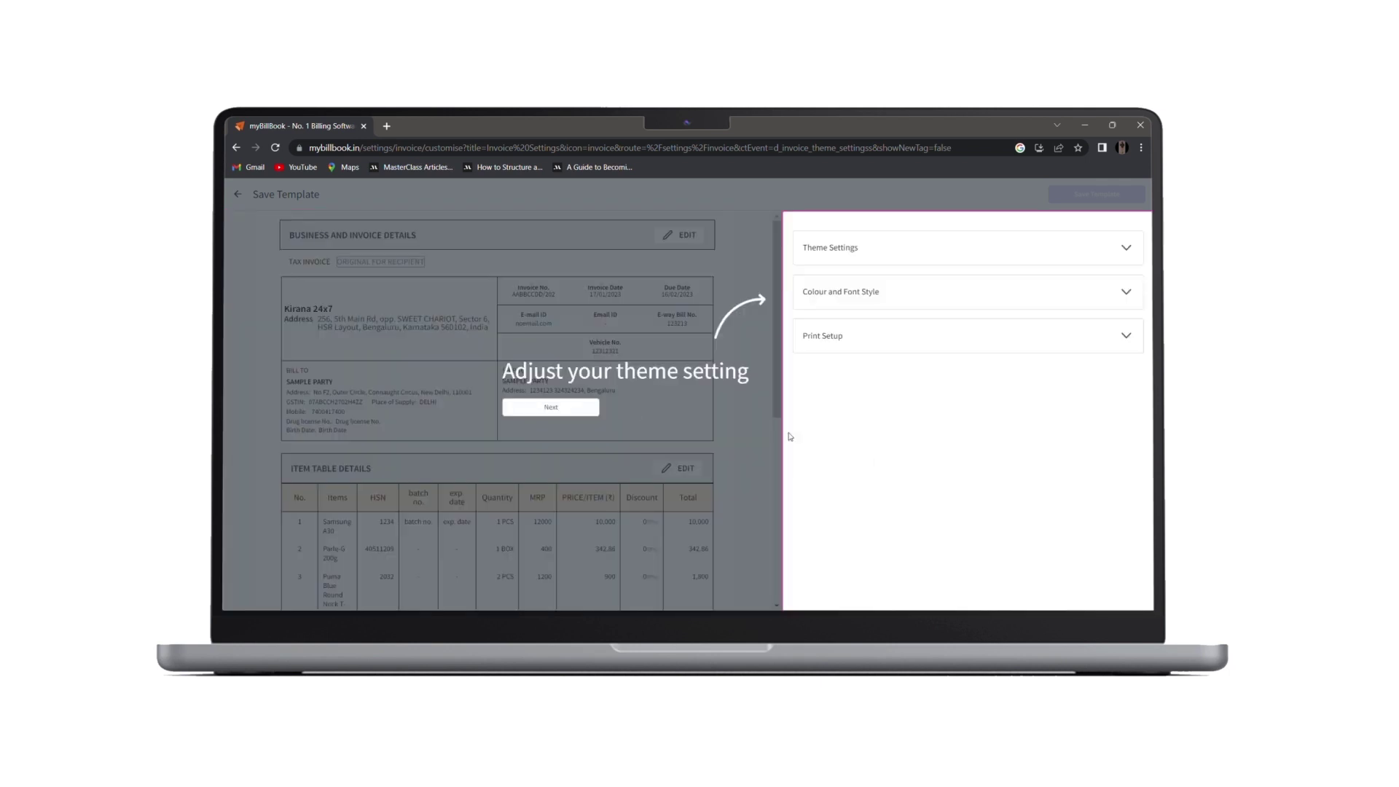
pyautogui.click(596, 414)
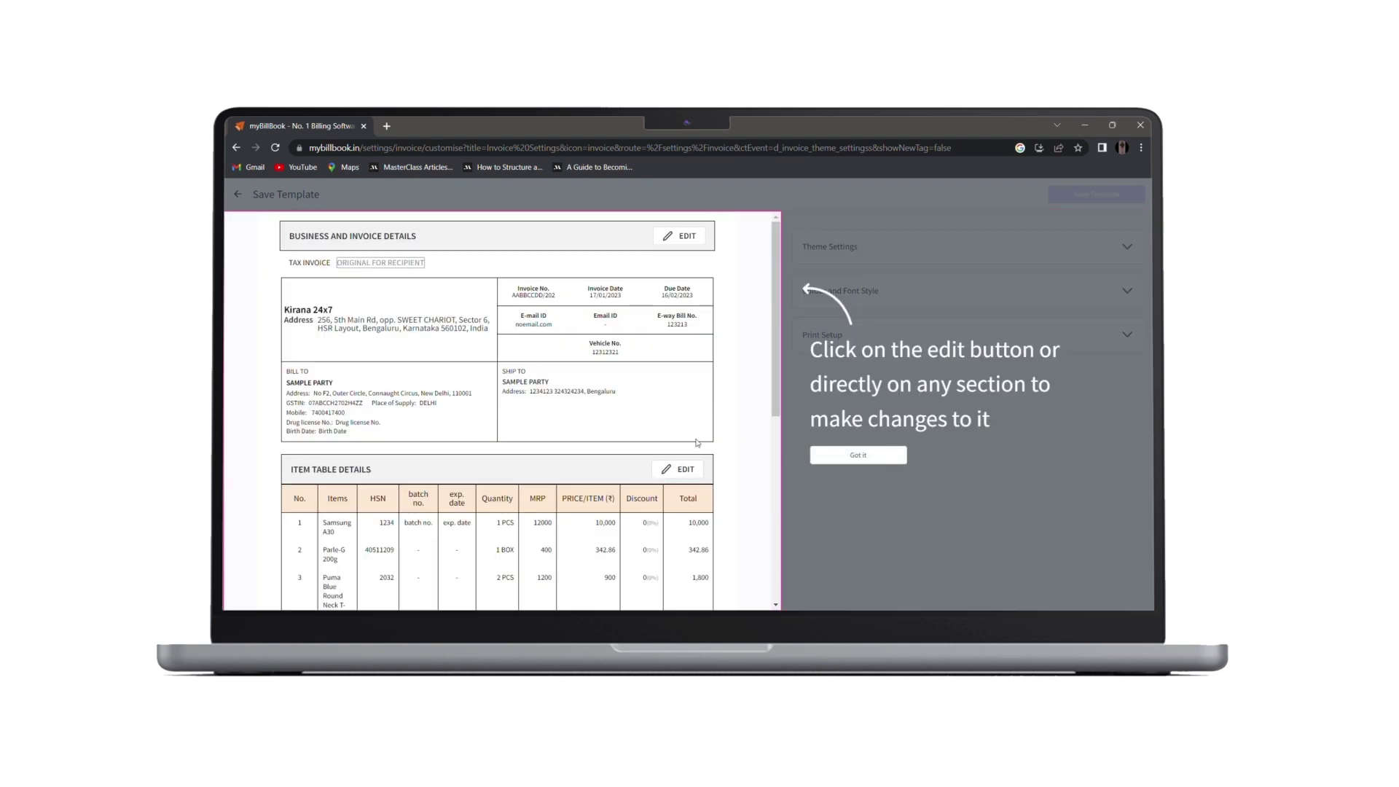
pyautogui.click(816, 461)
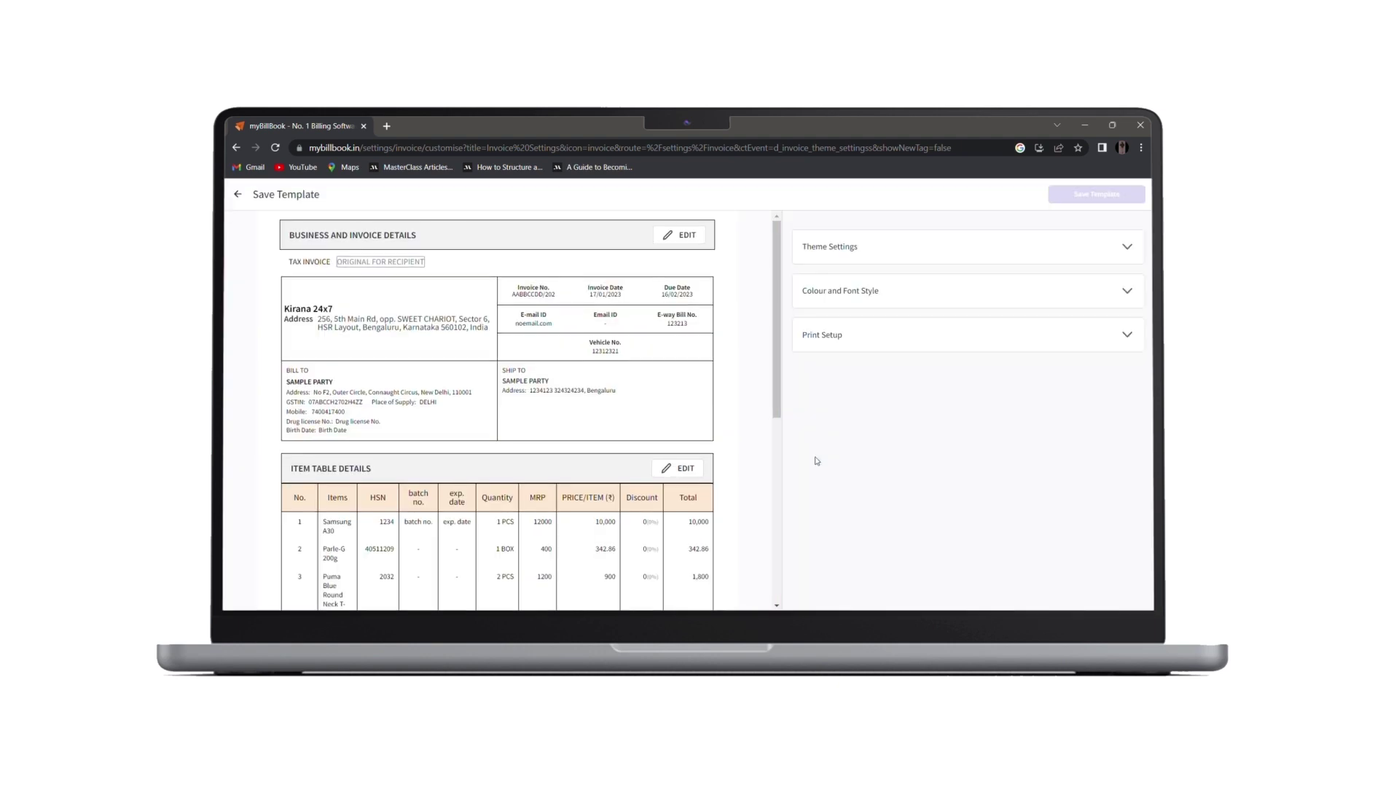
# Preview the Theme Settings, Colour and Font Style, and Print Setup sections, leaving them collapsed
pyautogui.click(844, 254)
pyautogui.click(868, 250)
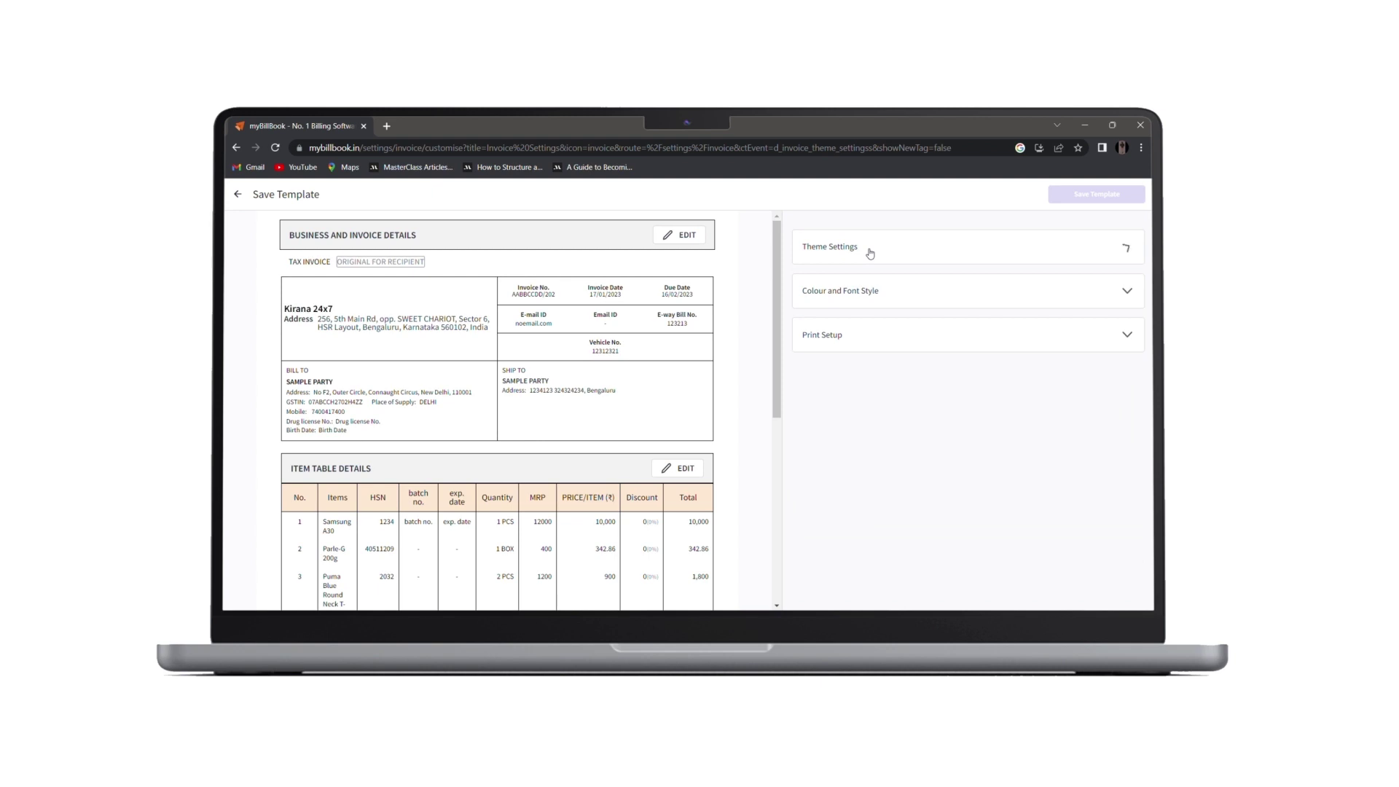
pyautogui.click(873, 297)
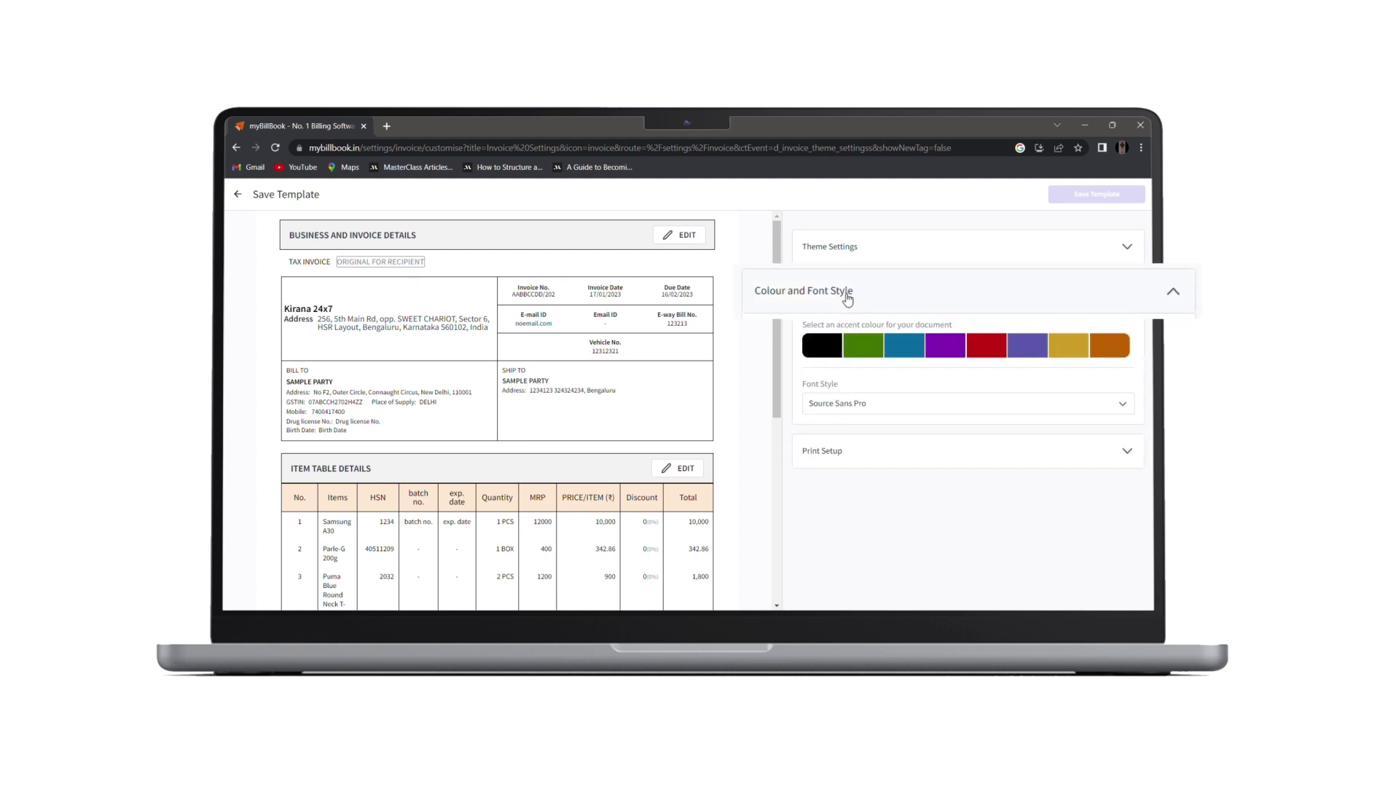
pyautogui.click(846, 294)
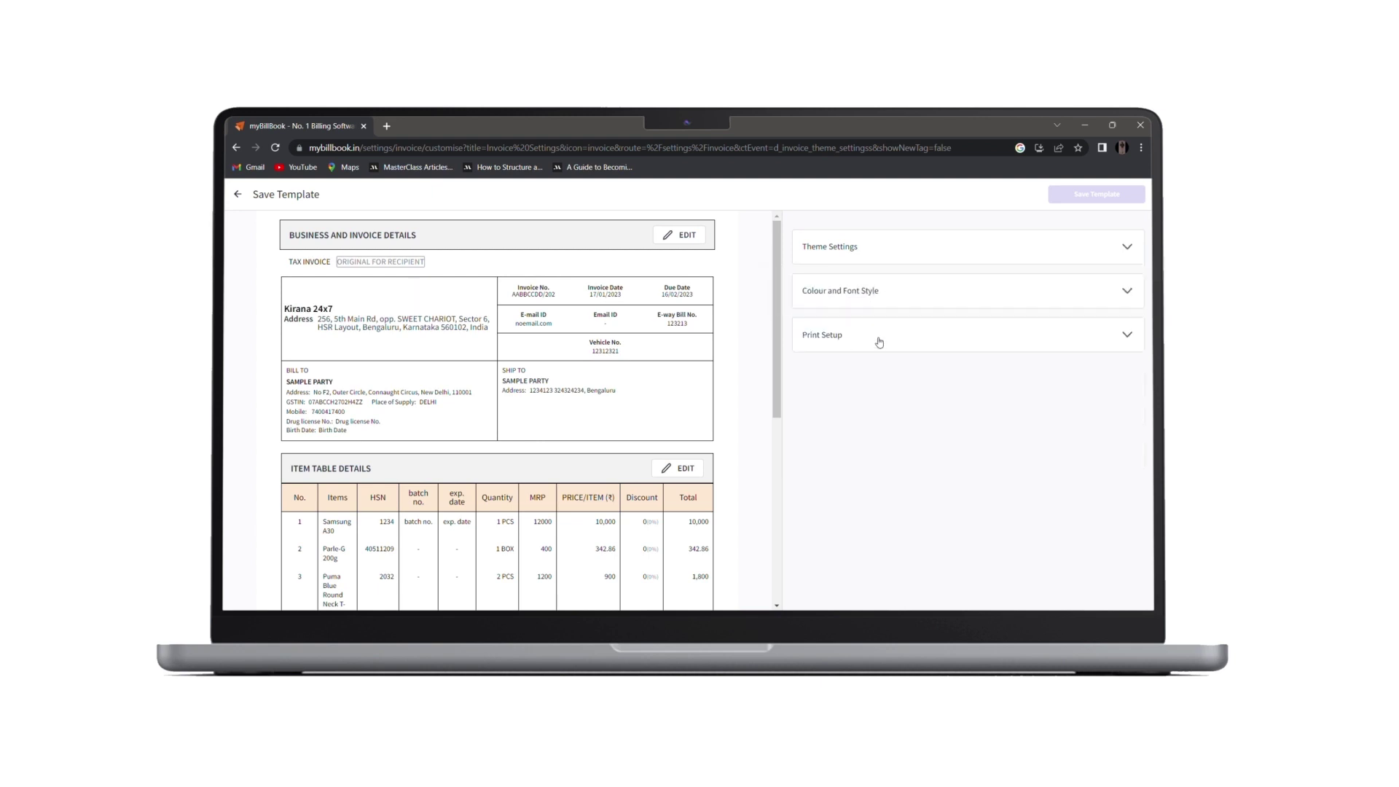
pyautogui.click(879, 343)
pyautogui.click(879, 342)
# Edit Business and Invoice Details, compare Layouts 1–3, keep Layout 2, and expand Business Details
pyautogui.click(687, 236)
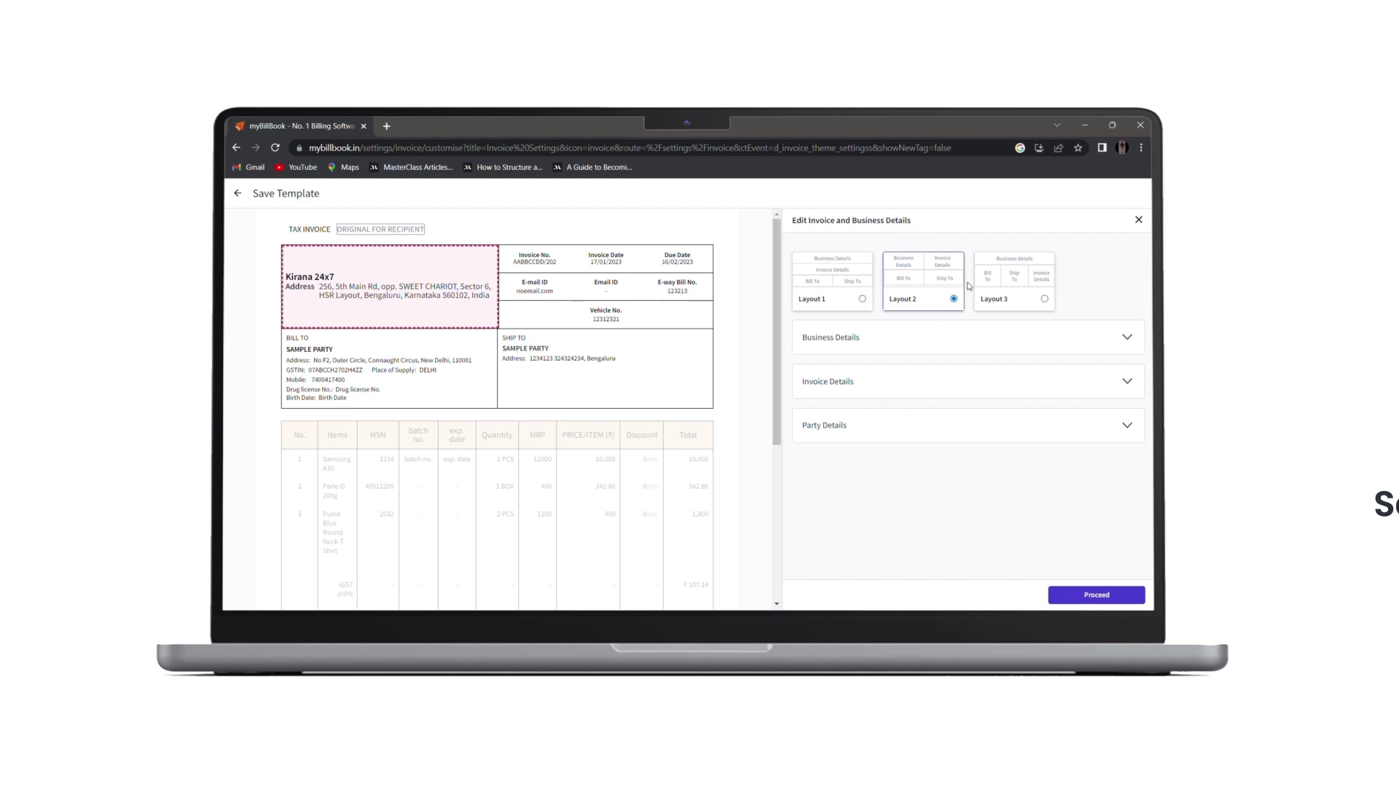
pyautogui.click(838, 306)
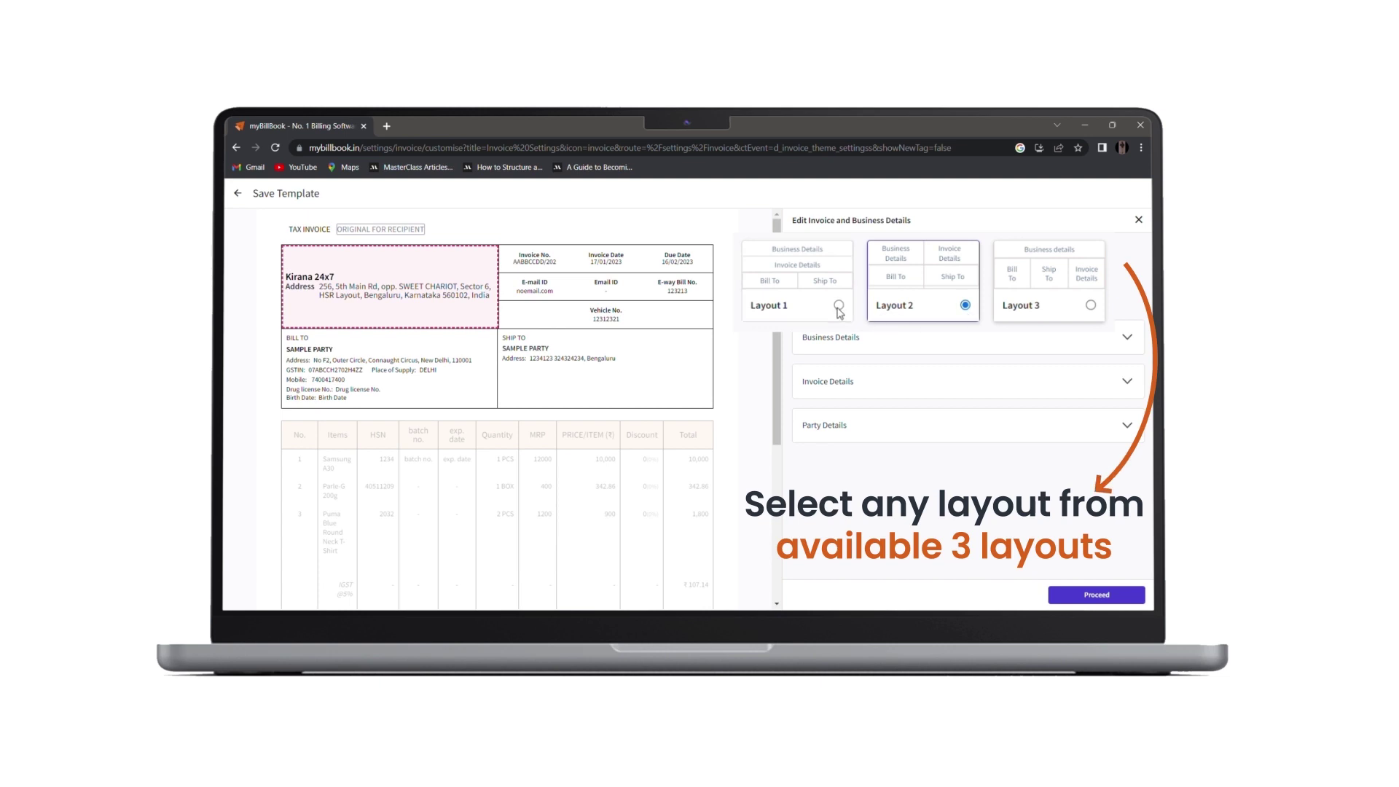
pyautogui.click(961, 302)
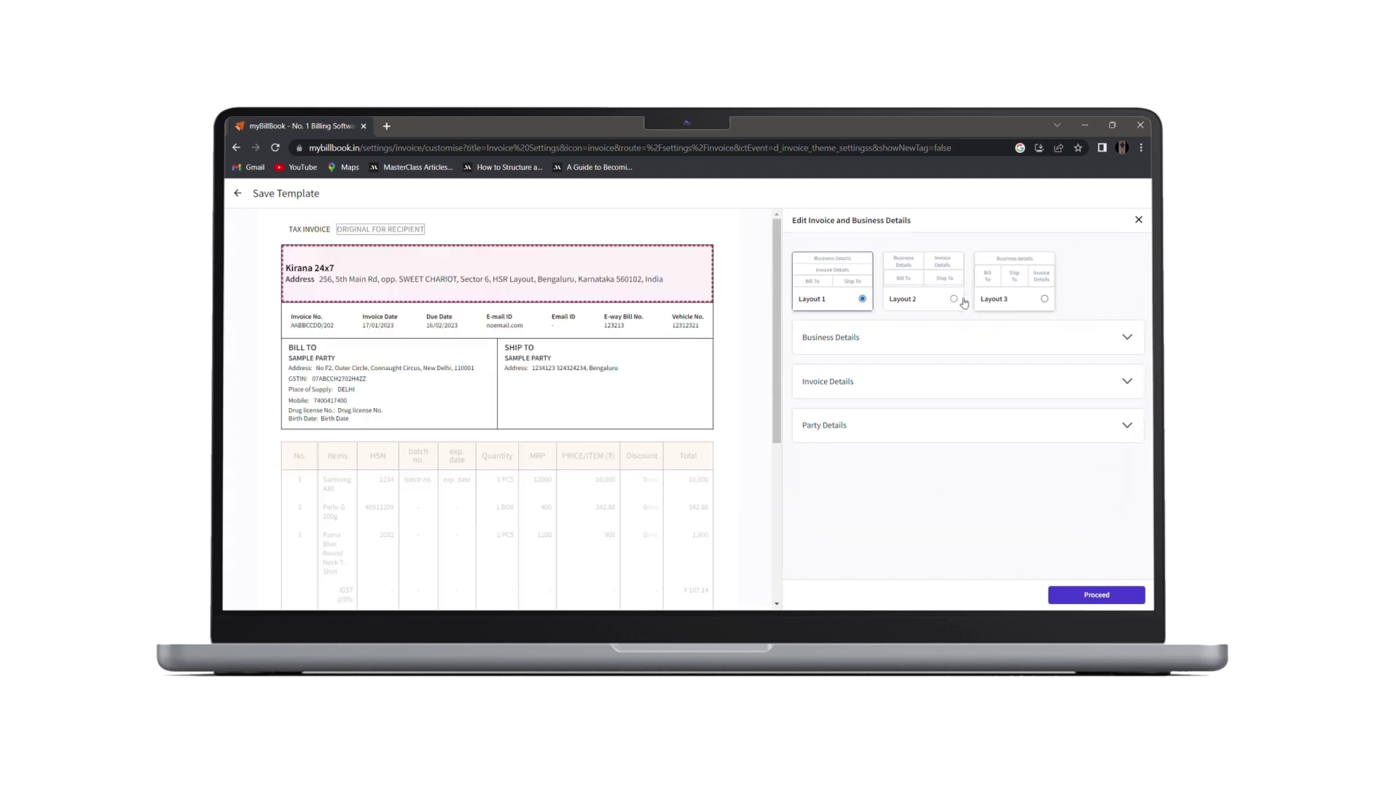
pyautogui.click(1019, 302)
pyautogui.click(954, 299)
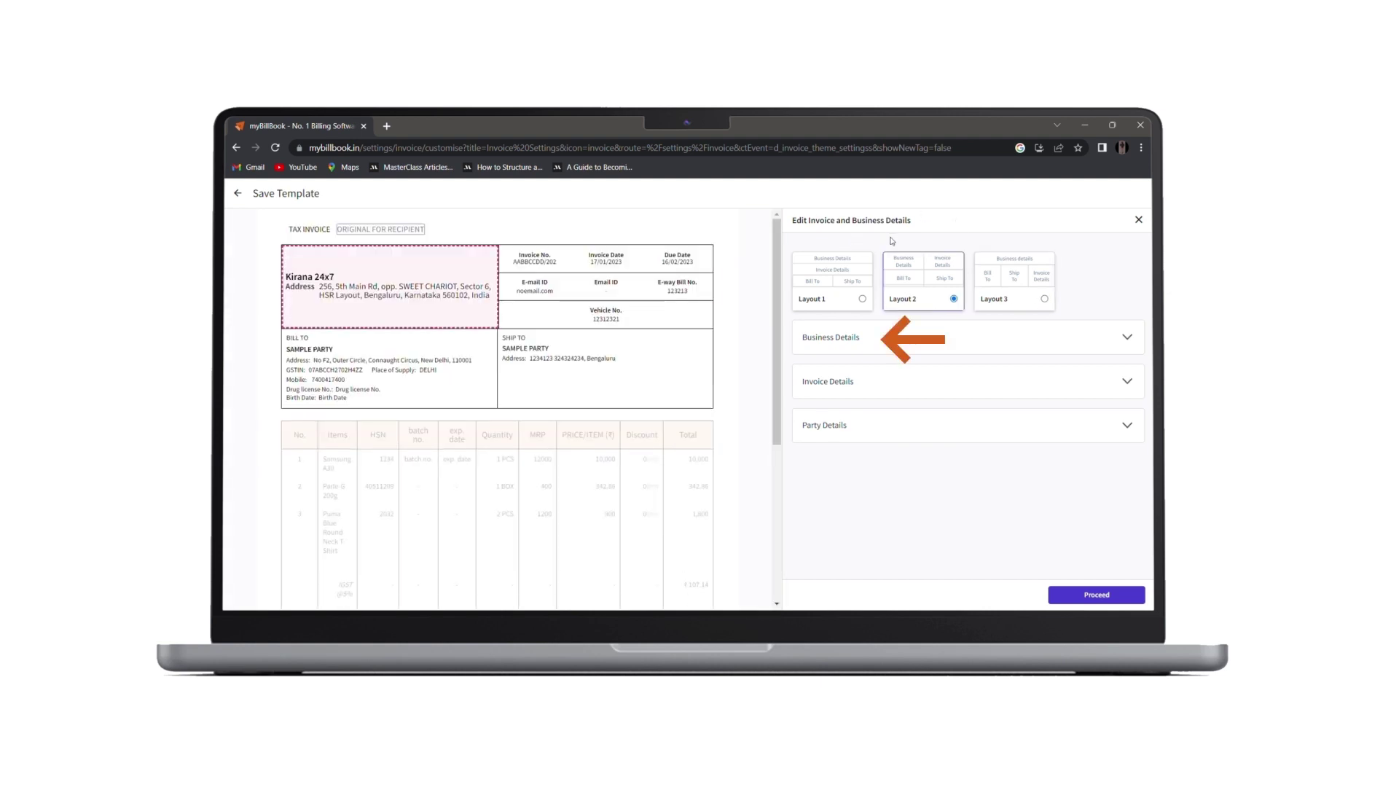
pyautogui.click(854, 341)
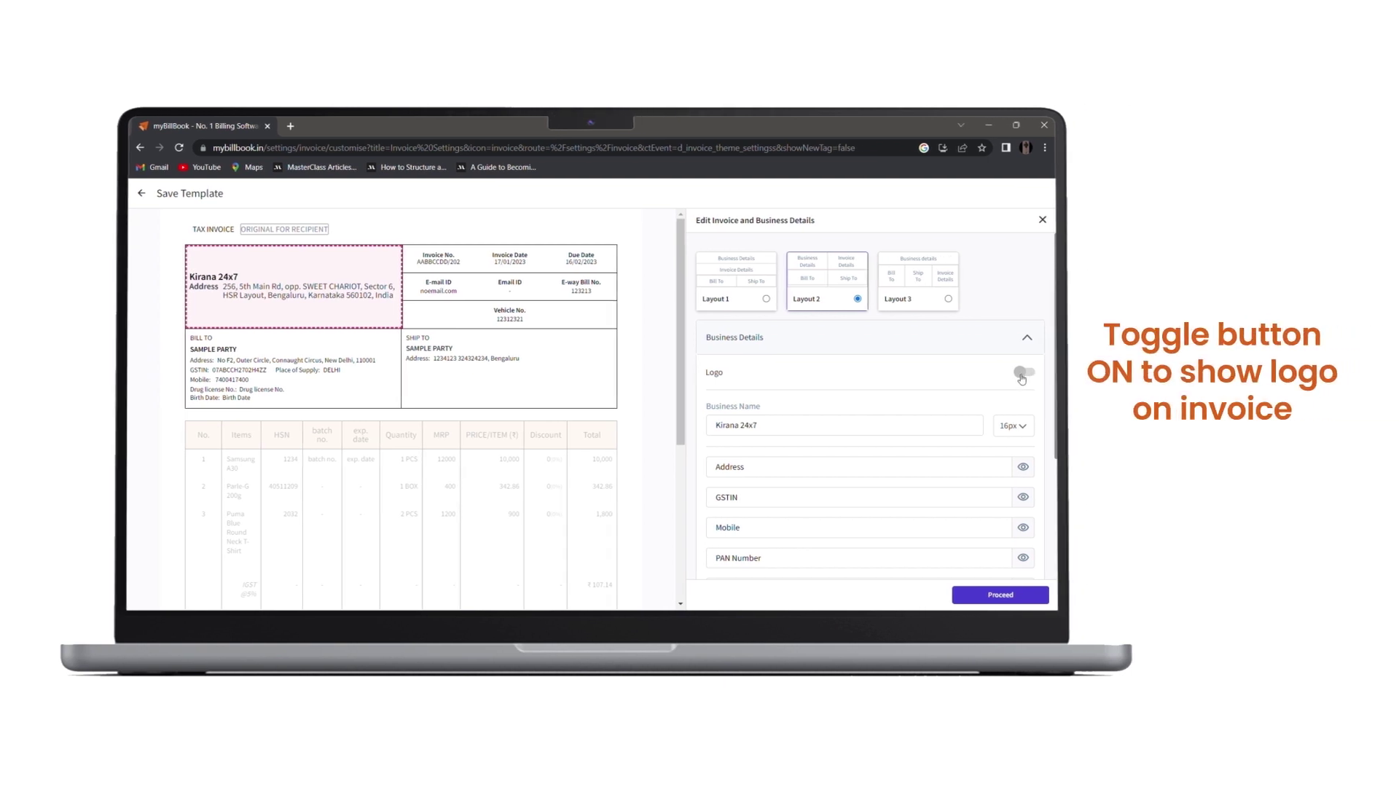
# Turn on the invoice logo and replace the default image with Group-8.png
pyautogui.click(1021, 373)
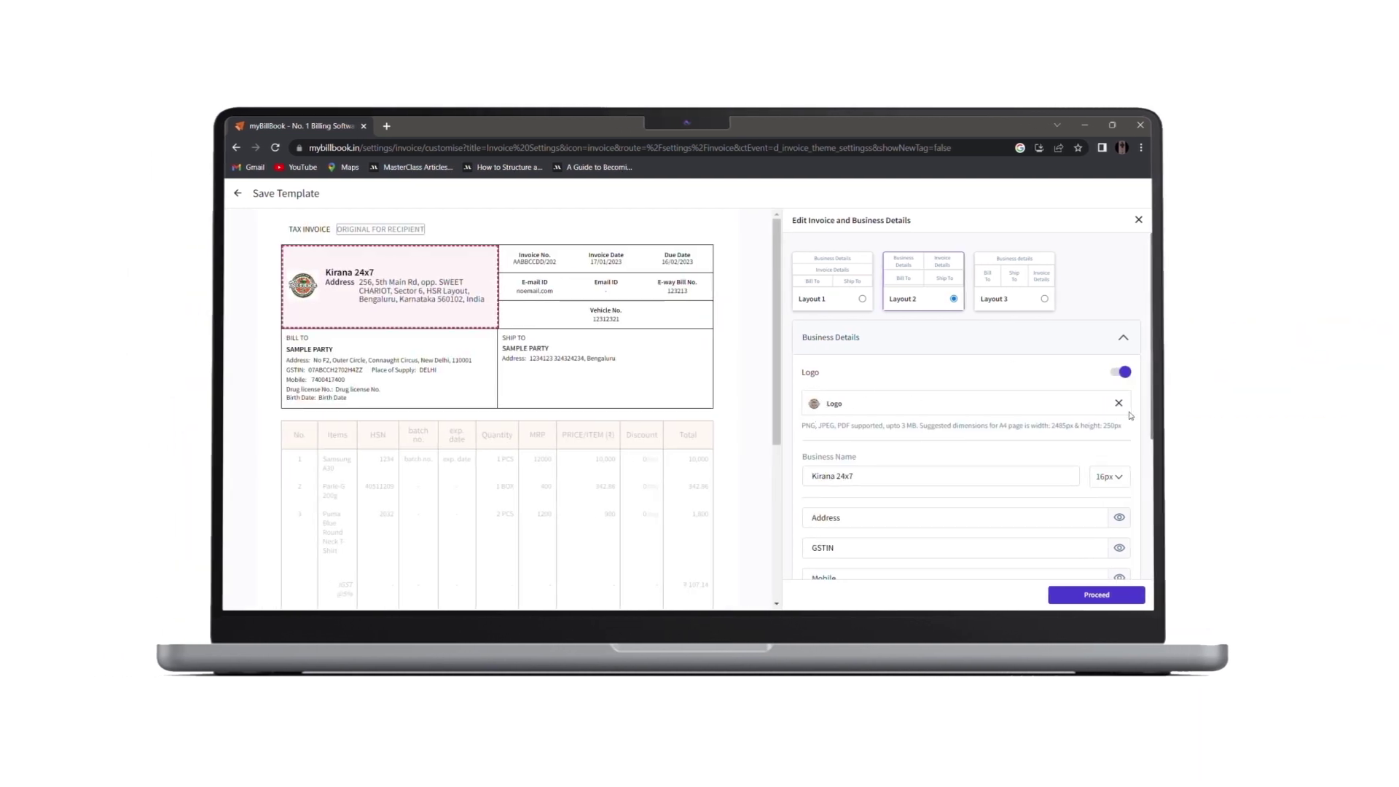
pyautogui.click(1120, 403)
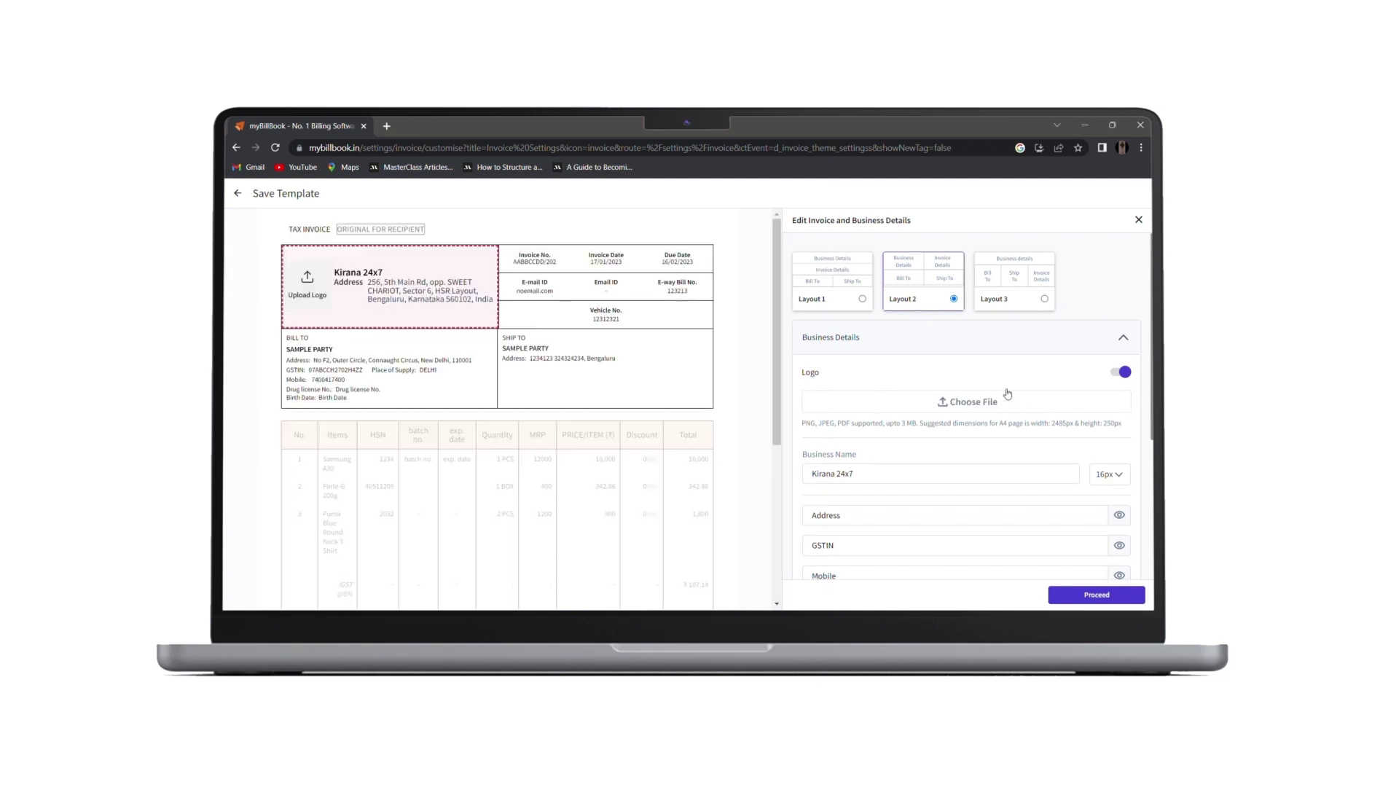
pyautogui.click(973, 404)
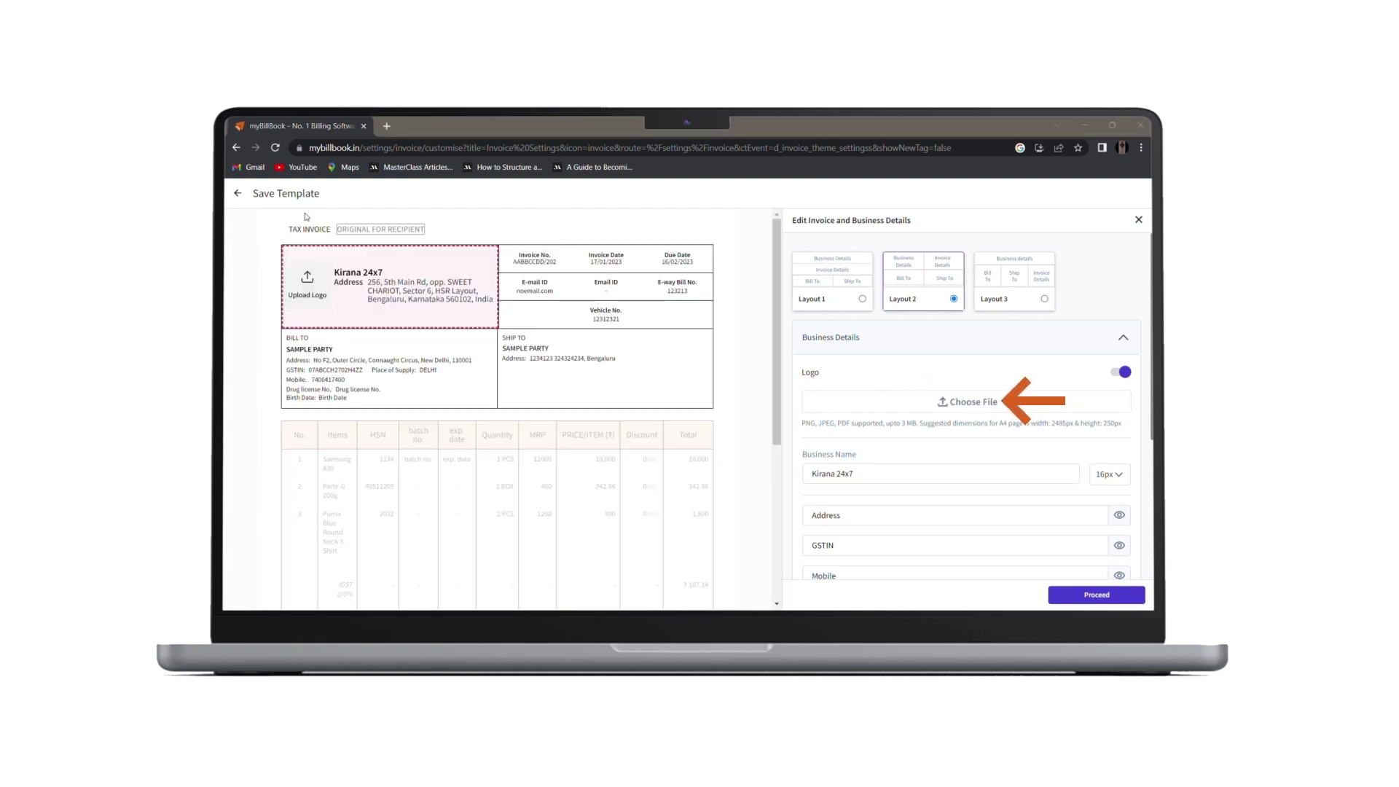
pyautogui.doubleClick(547, 193)
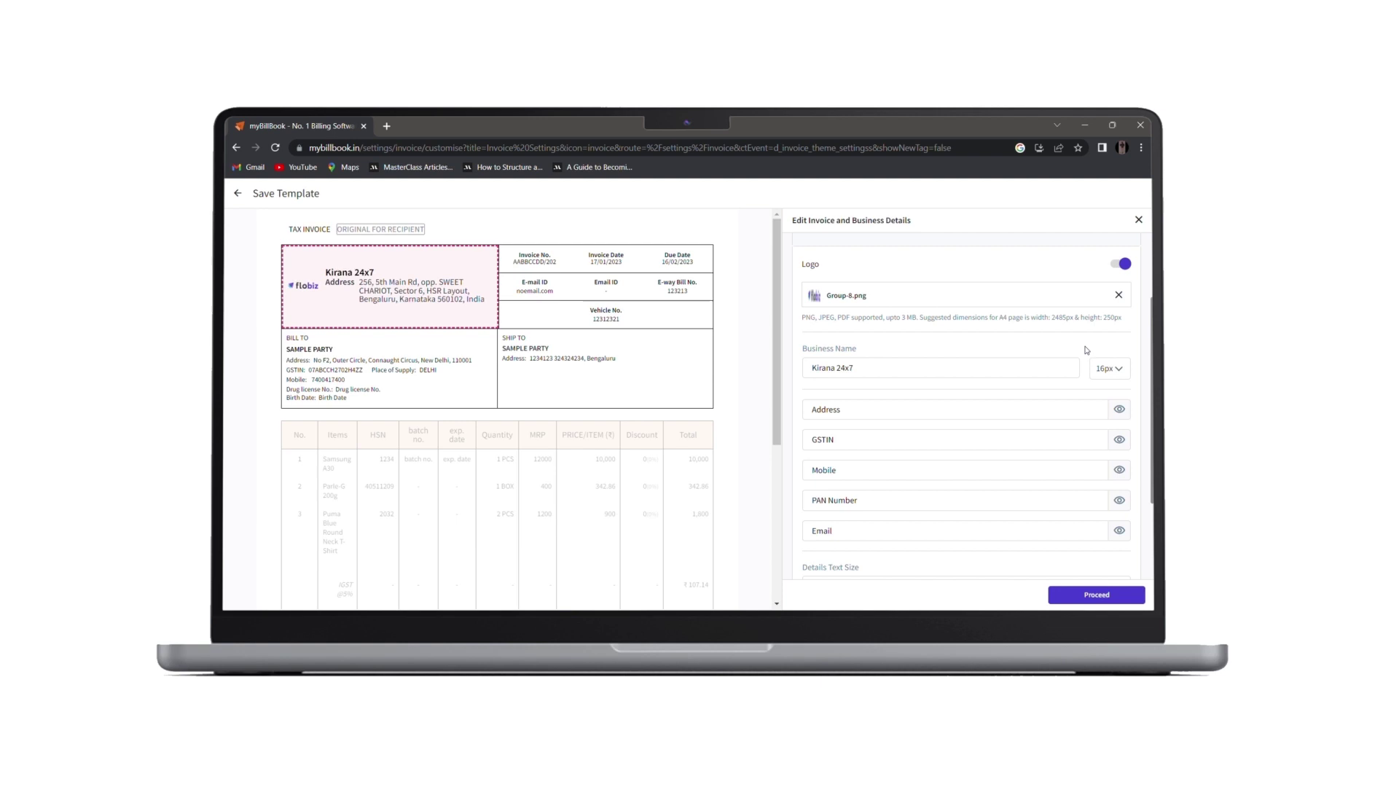
# Check the business name font size options, keeping it at 16px
pyautogui.click(1123, 371)
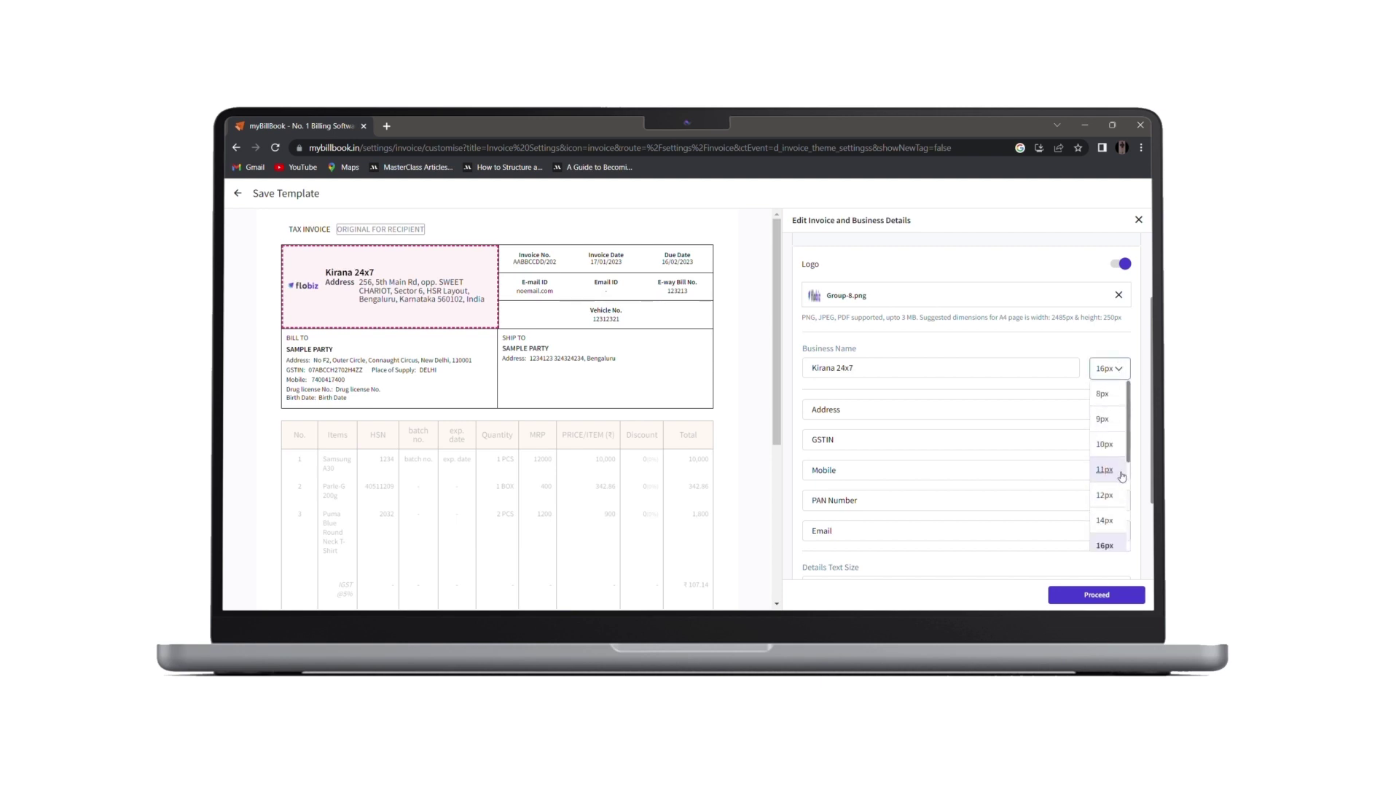
pyautogui.scroll(1, 1114, 478)
pyautogui.scroll(-2, 1121, 476)
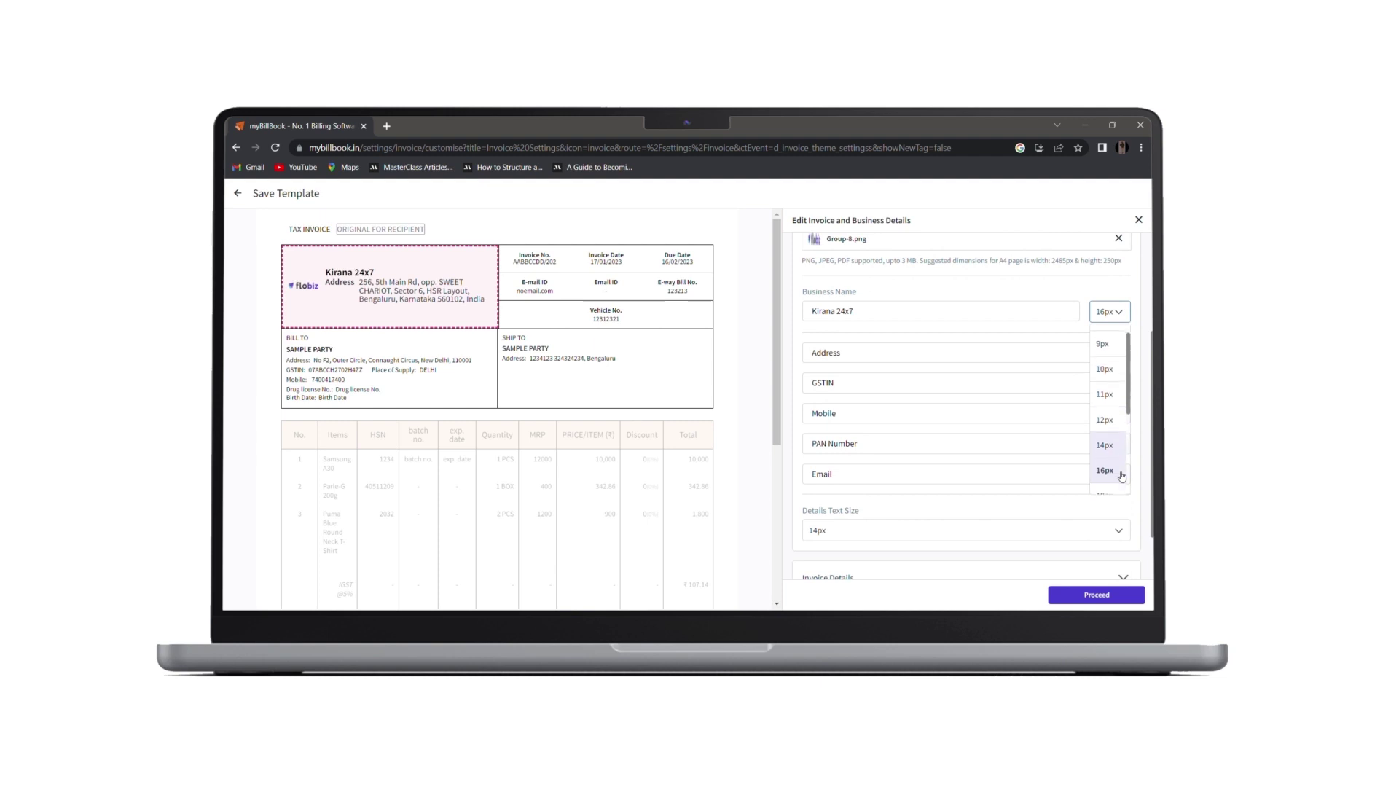
pyautogui.scroll(-1, 1107, 408)
pyautogui.click(1074, 330)
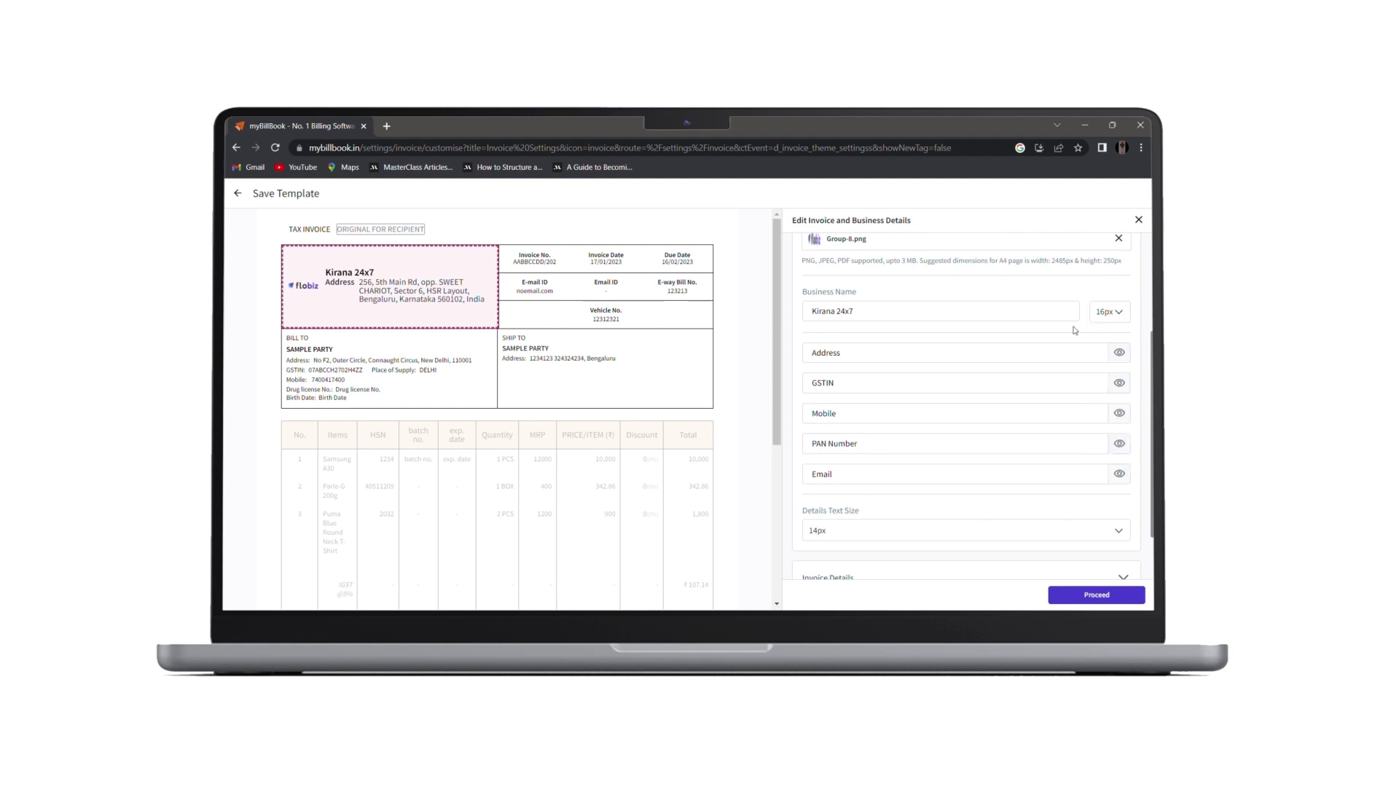
pyautogui.click(1121, 354)
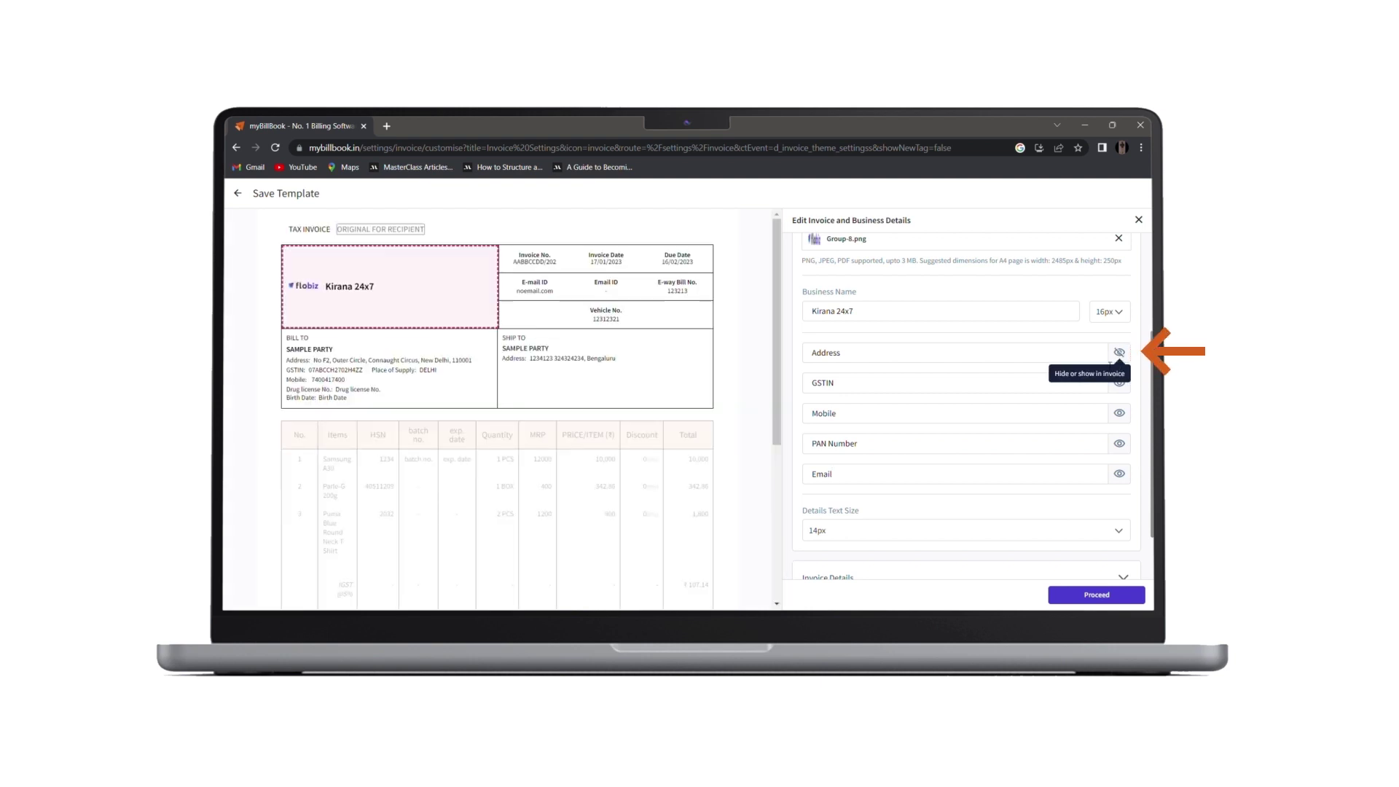
pyautogui.click(1119, 353)
pyautogui.scroll(-1, 919, 393)
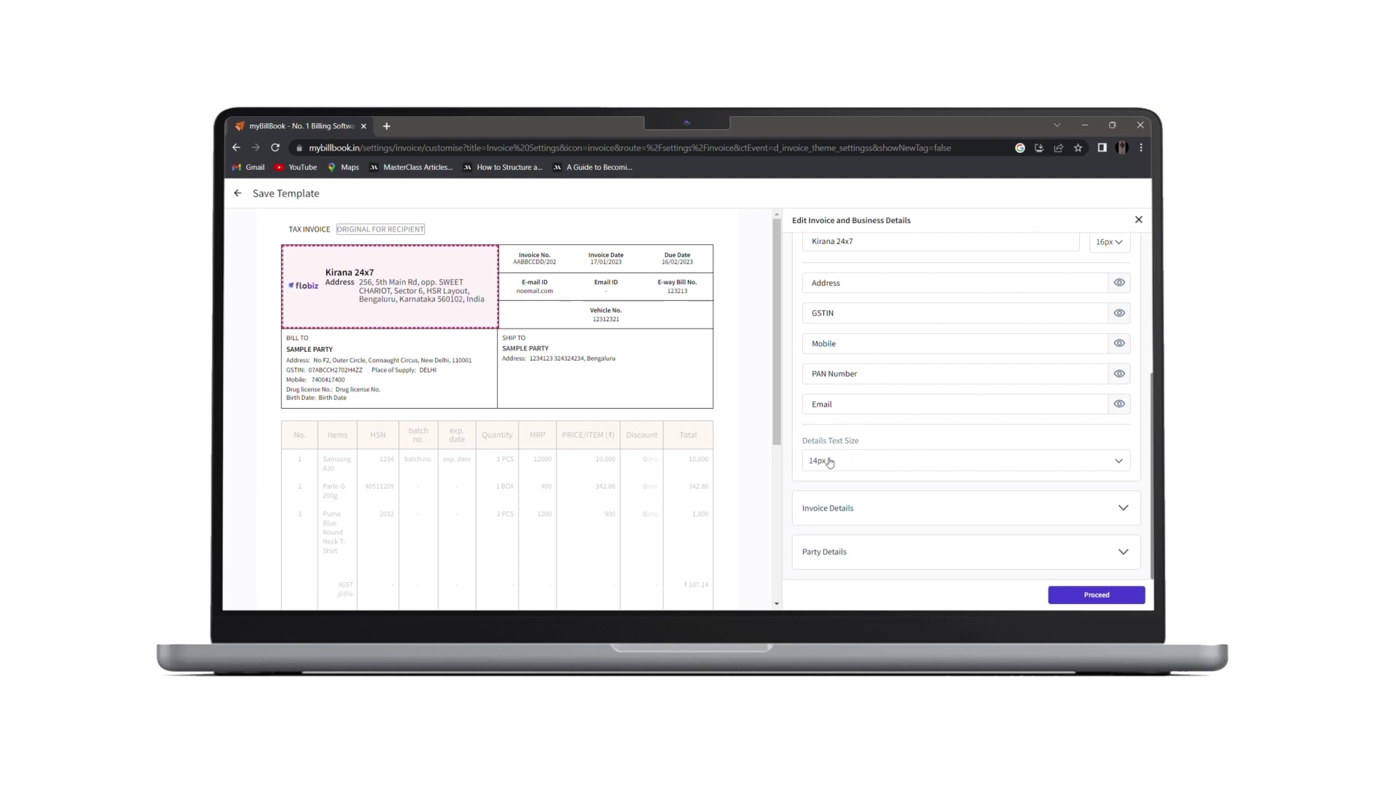
pyautogui.click(895, 459)
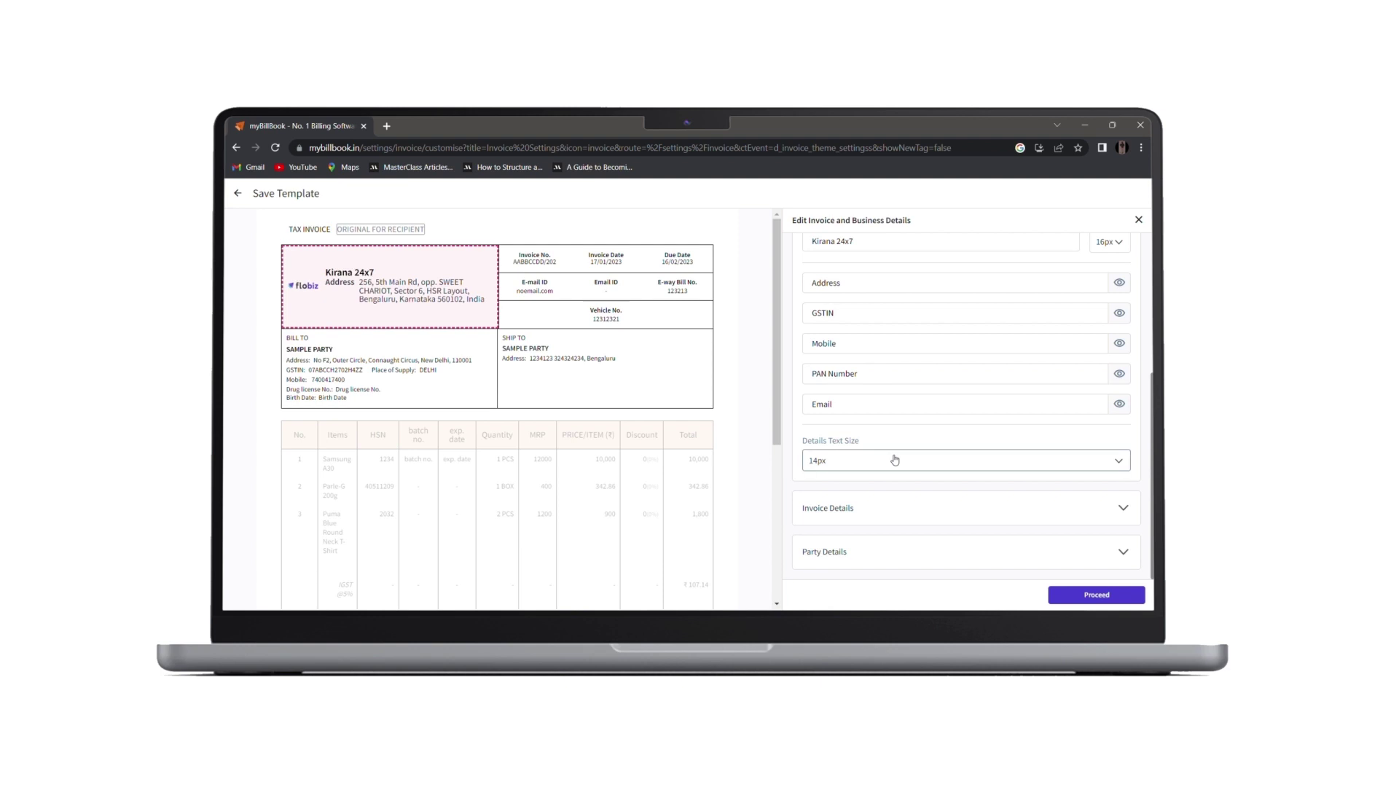
pyautogui.click(894, 460)
pyautogui.scroll(1, 894, 429)
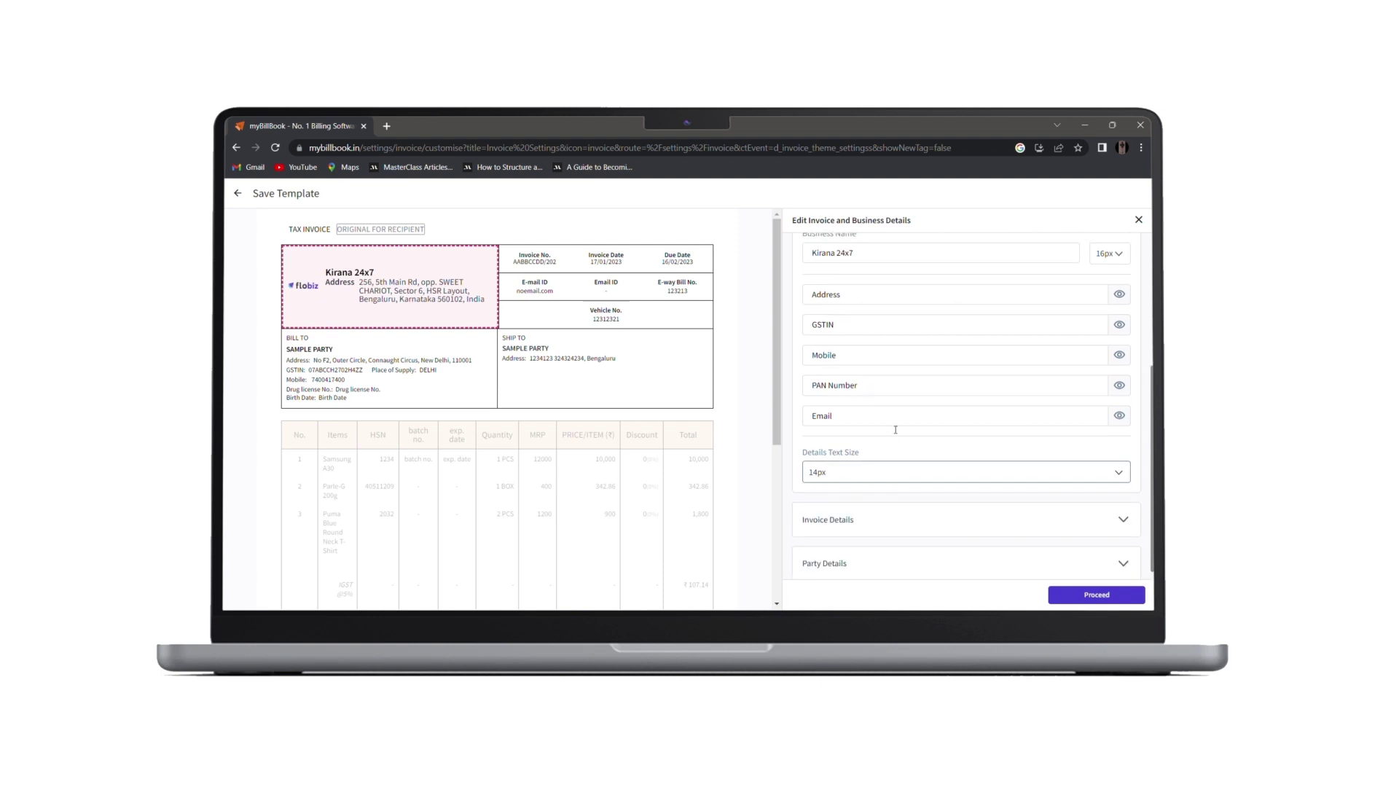
# Expand Invoice Details, show the PO number, and delete the E-mail ID custom field
pyautogui.click(868, 534)
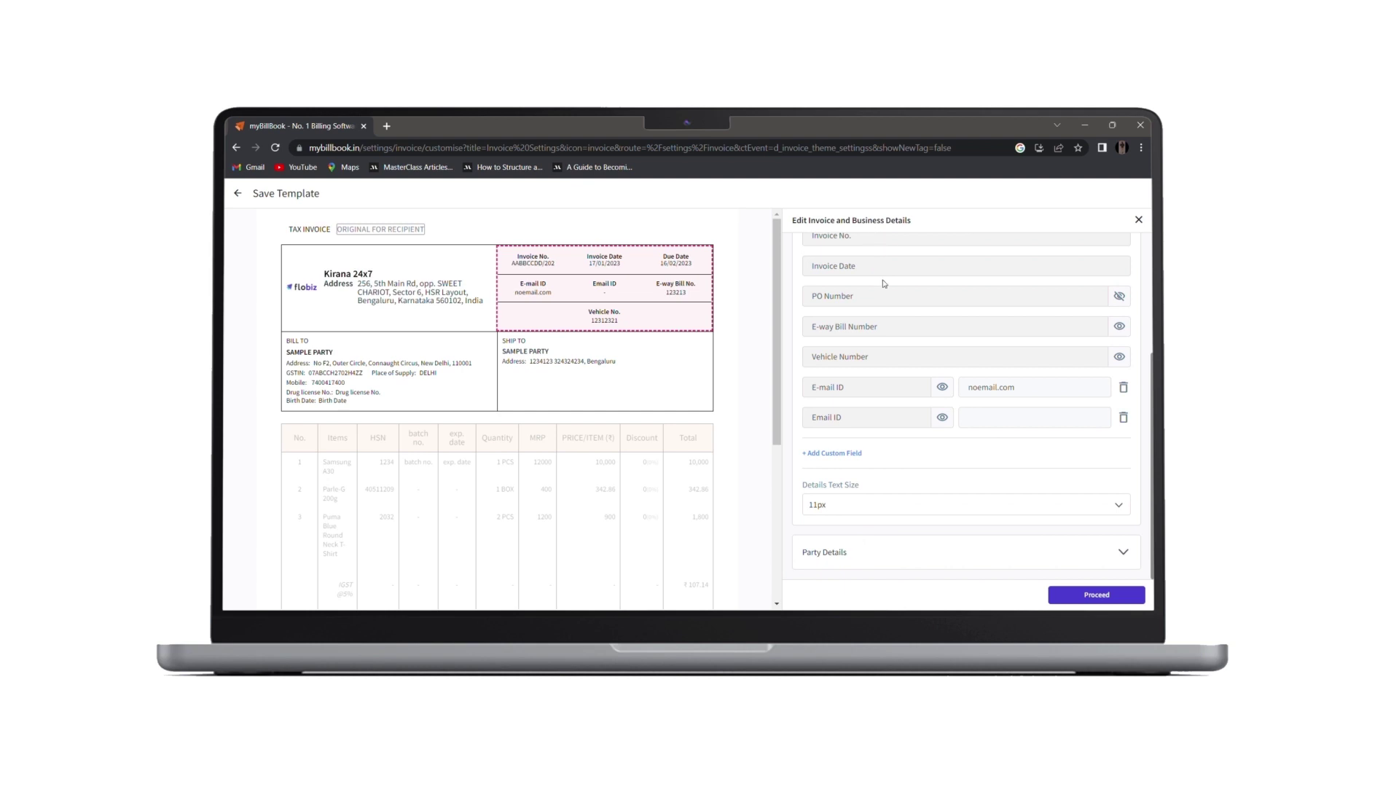
pyautogui.scroll(4, 883, 284)
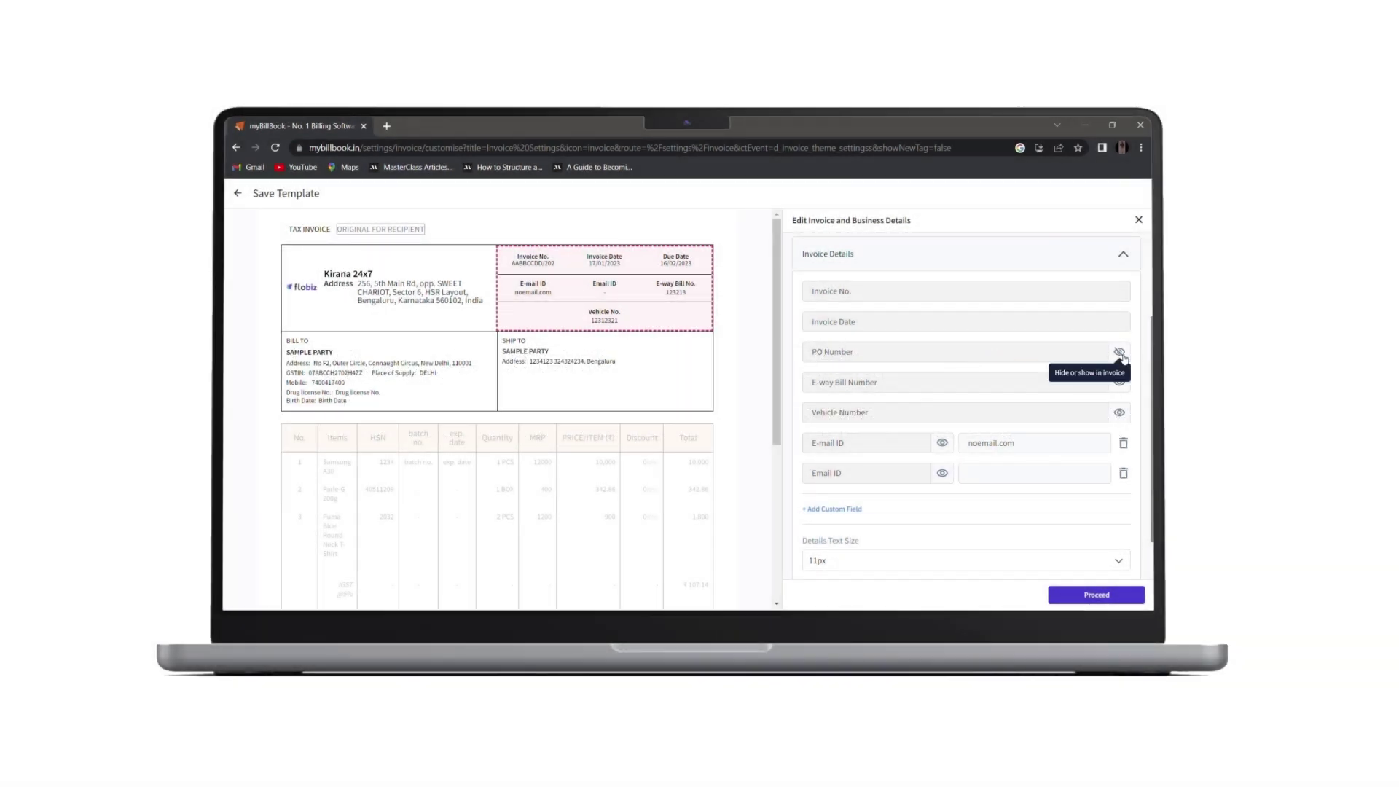
pyautogui.click(1120, 354)
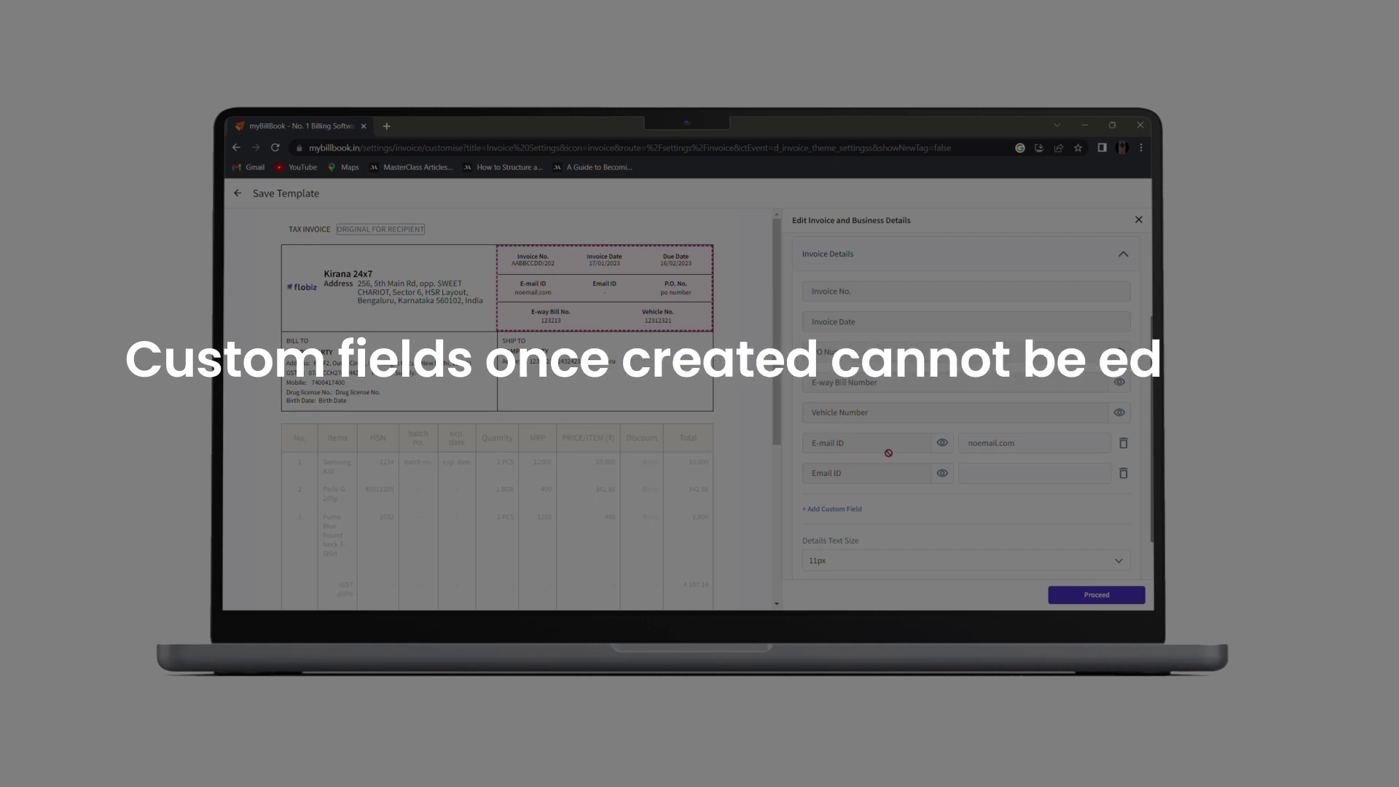
pyautogui.click(1122, 444)
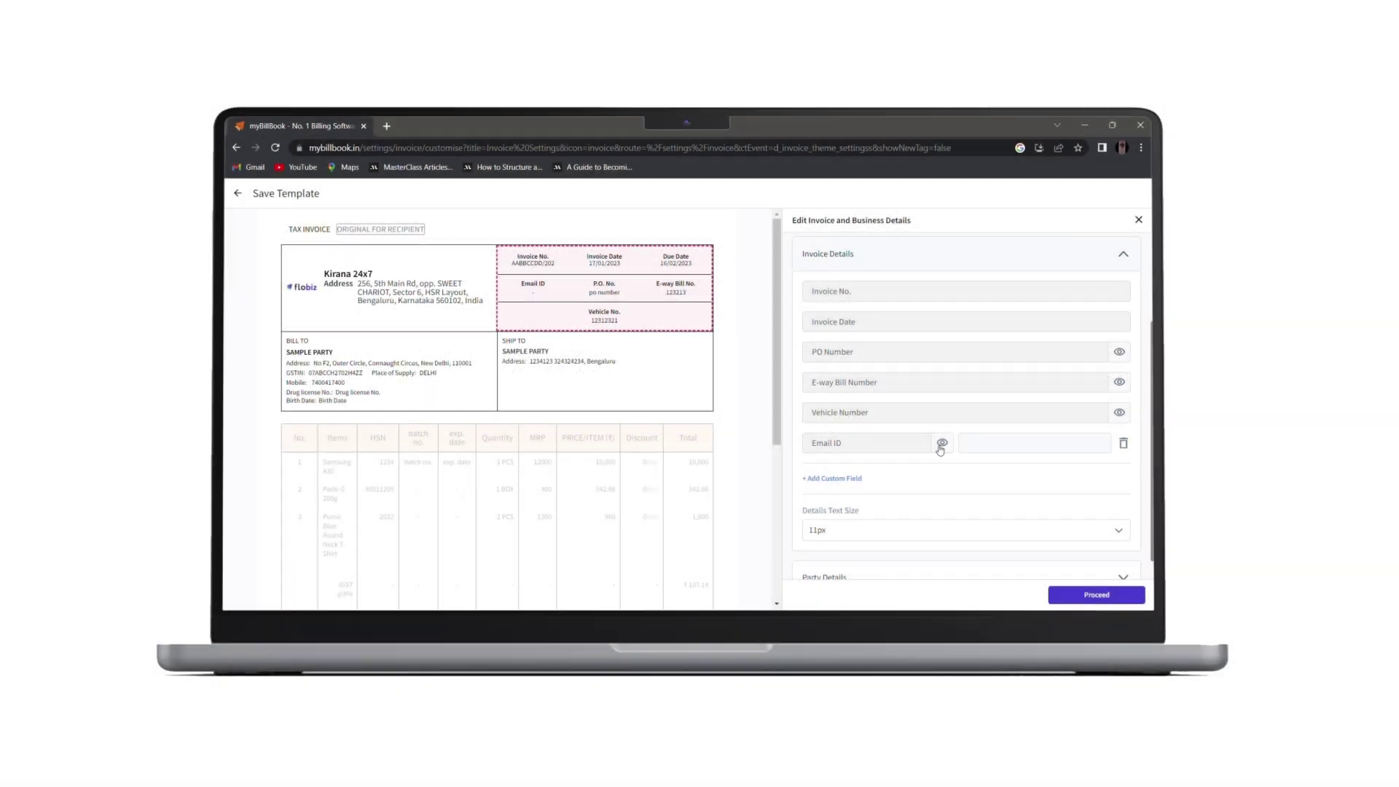
# Delete the remaining Email ID field, then start and cancel a new 'e-mail' custom field
pyautogui.click(1124, 444)
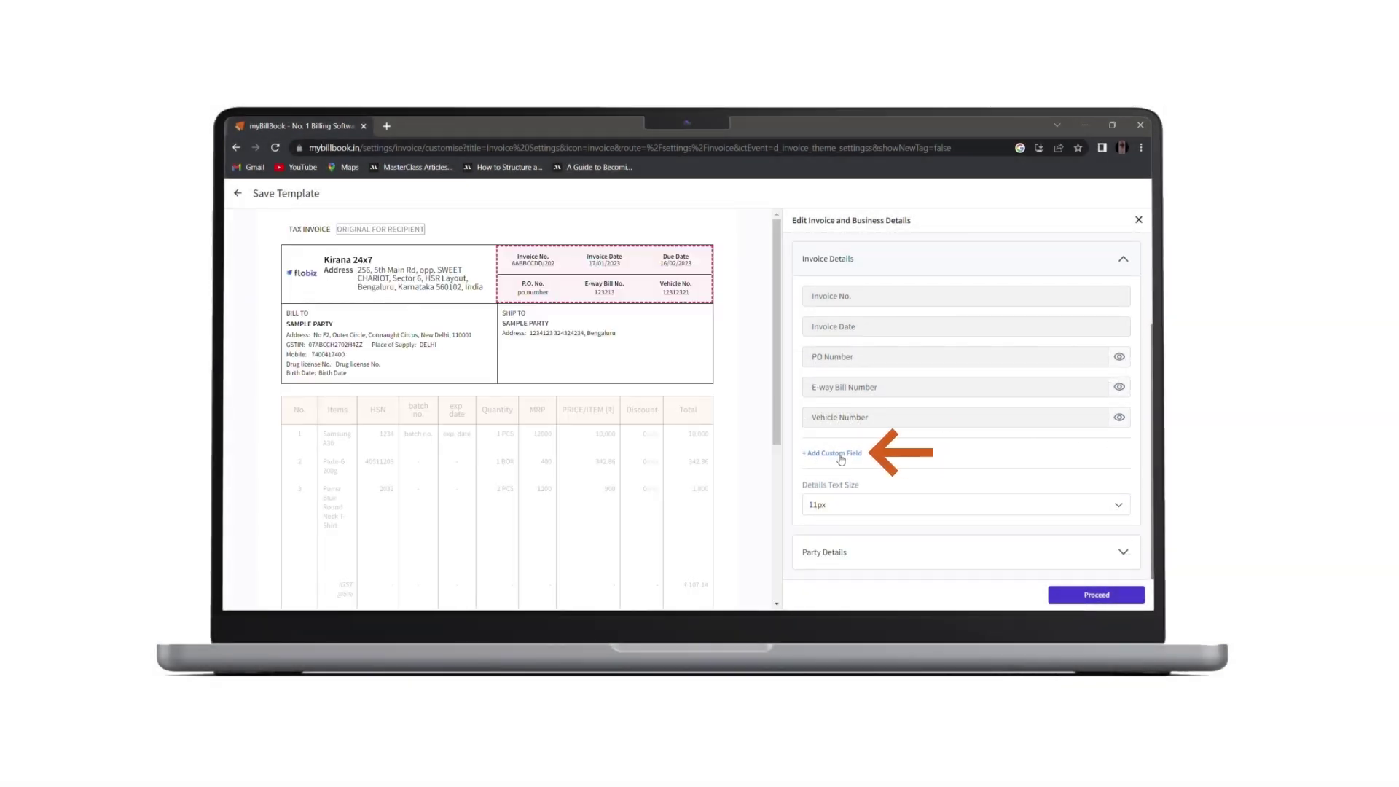
pyautogui.click(841, 459)
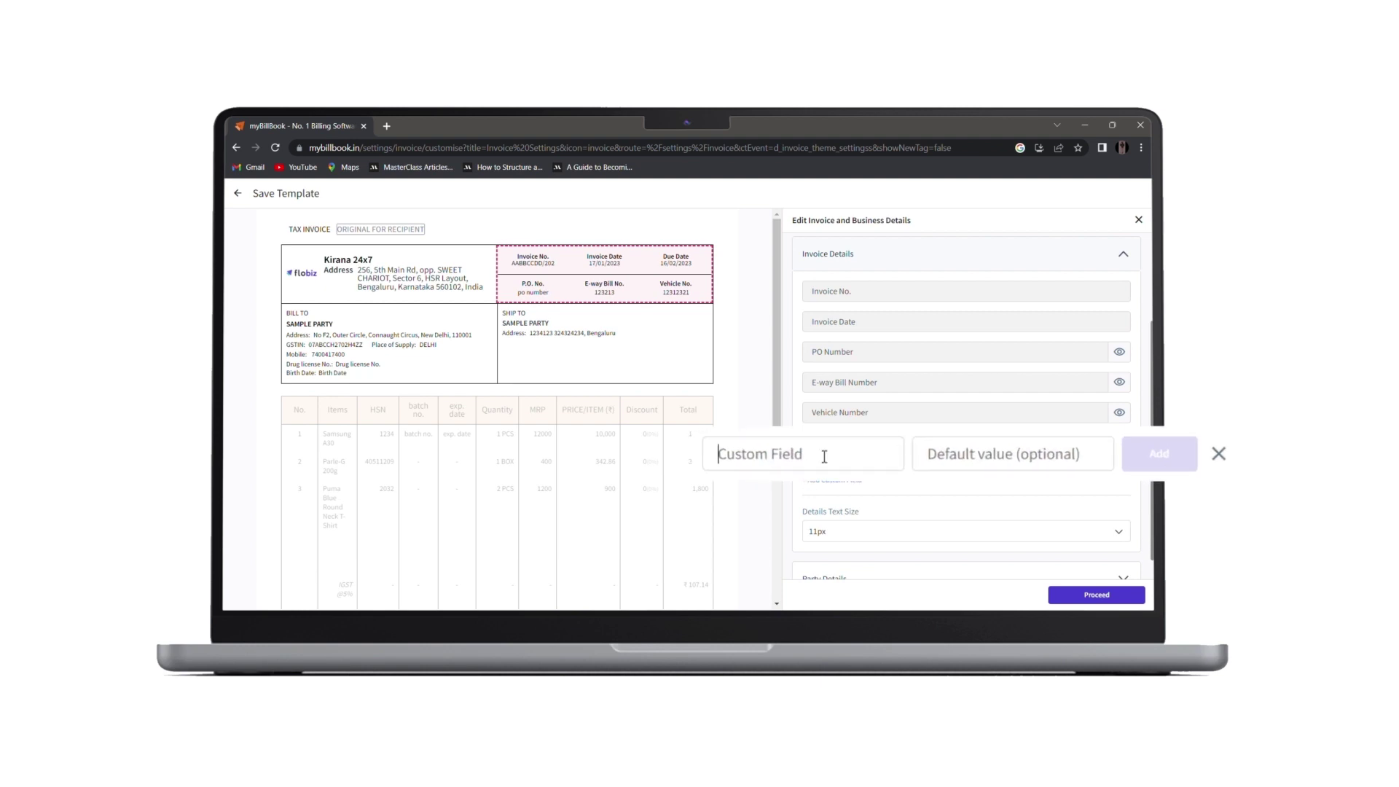
pyautogui.write('emsi')
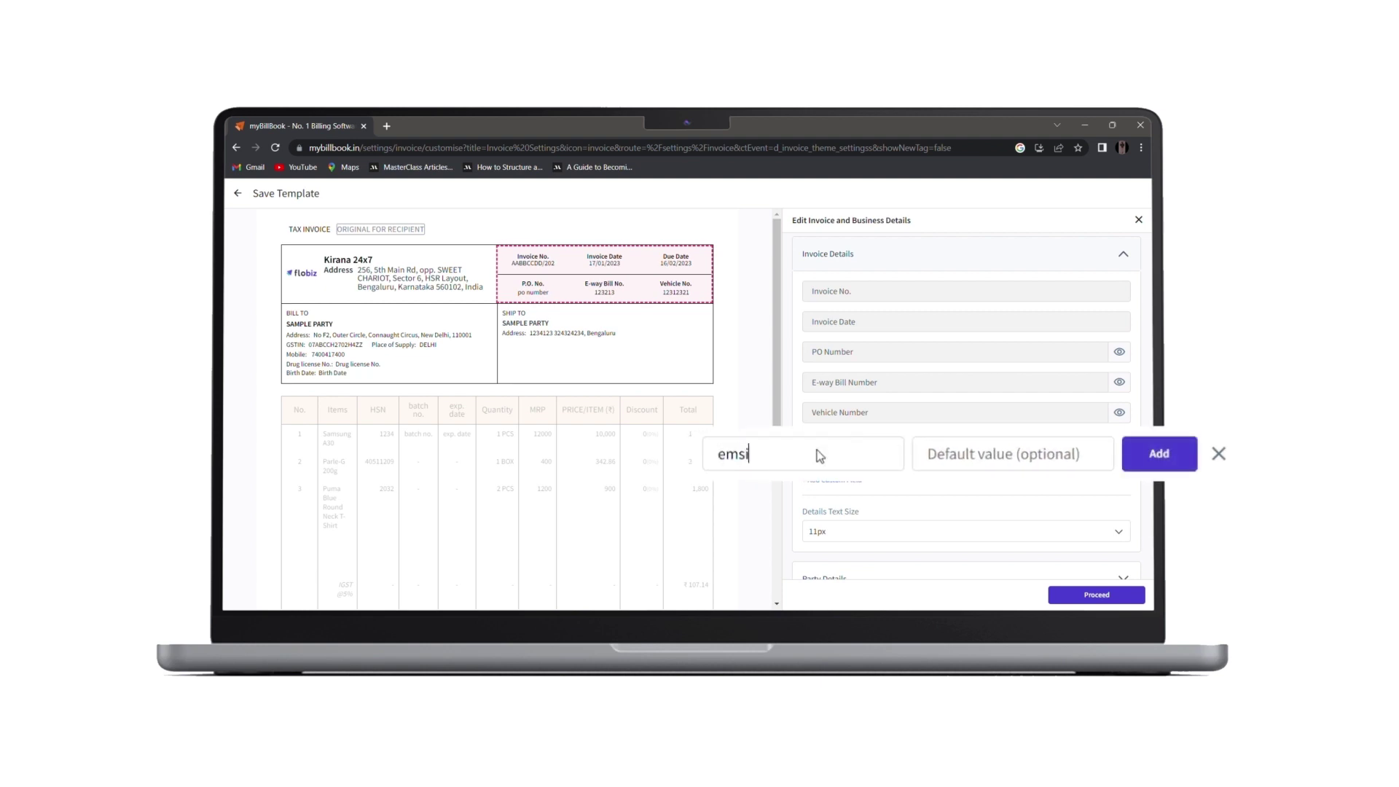
pyautogui.press('BackSpace')
pyautogui.press('BackSpace')
pyautogui.press('BackSpace')
pyautogui.press('BackSpace')
pyautogui.write('e-mail')
pyautogui.click(958, 465)
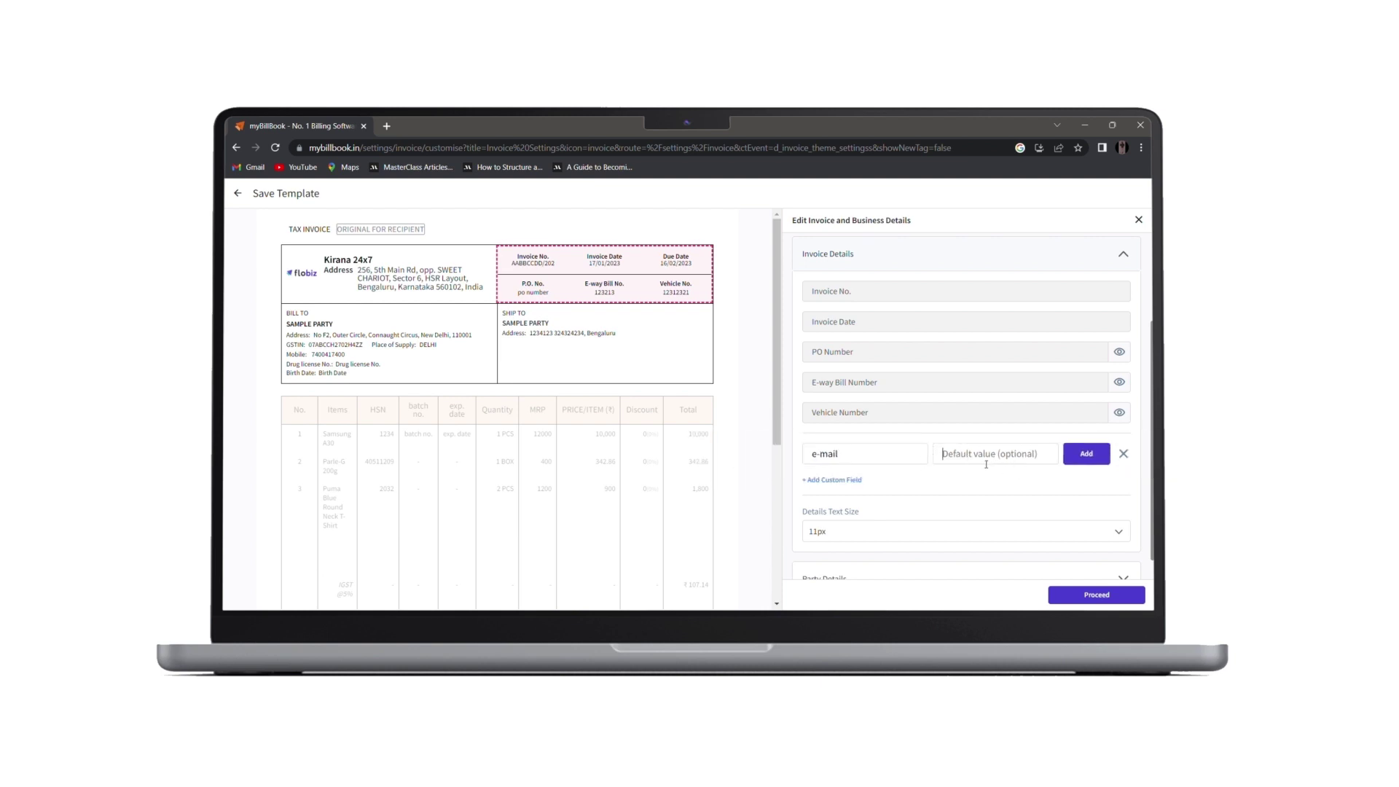
pyautogui.click(1123, 454)
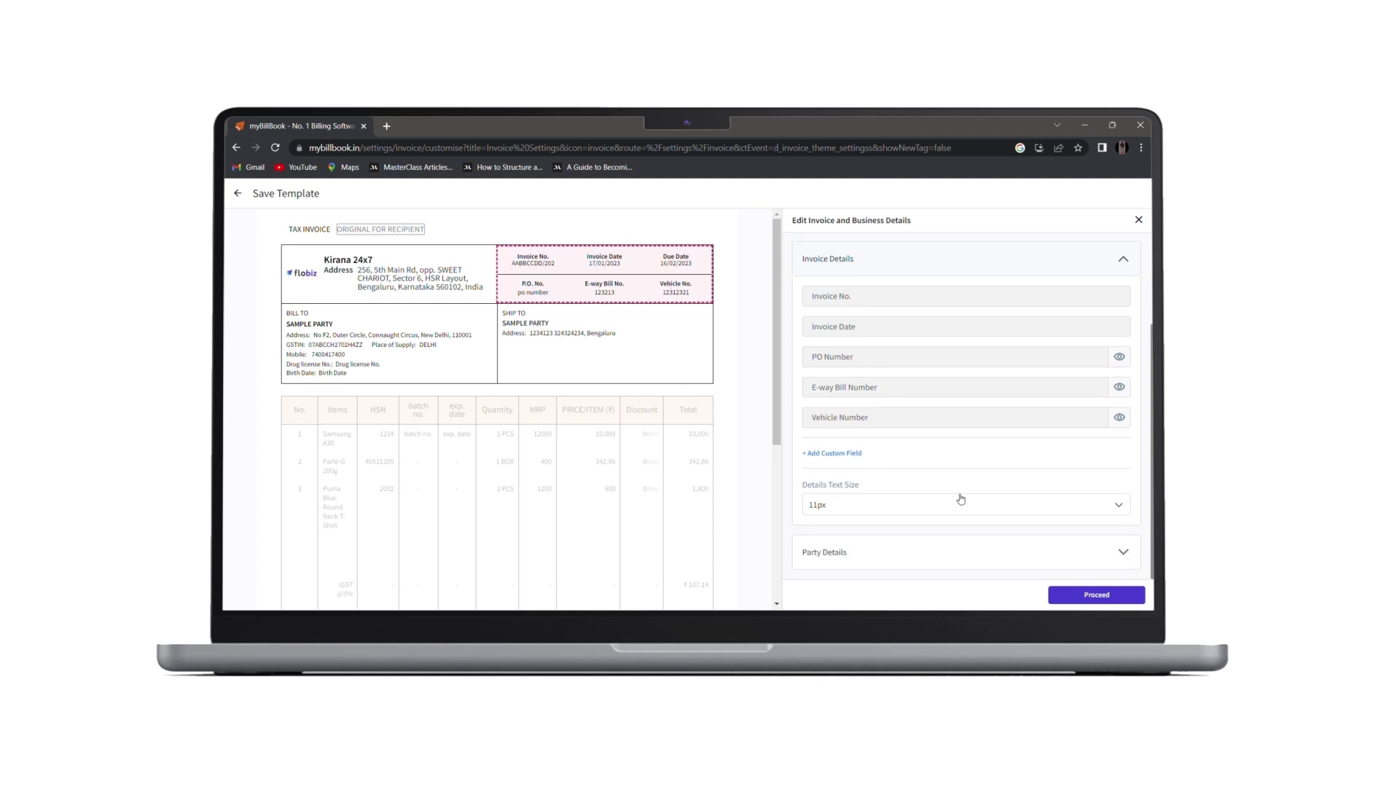
# Check the invoice details text size options, keeping it at 11px
pyautogui.click(938, 503)
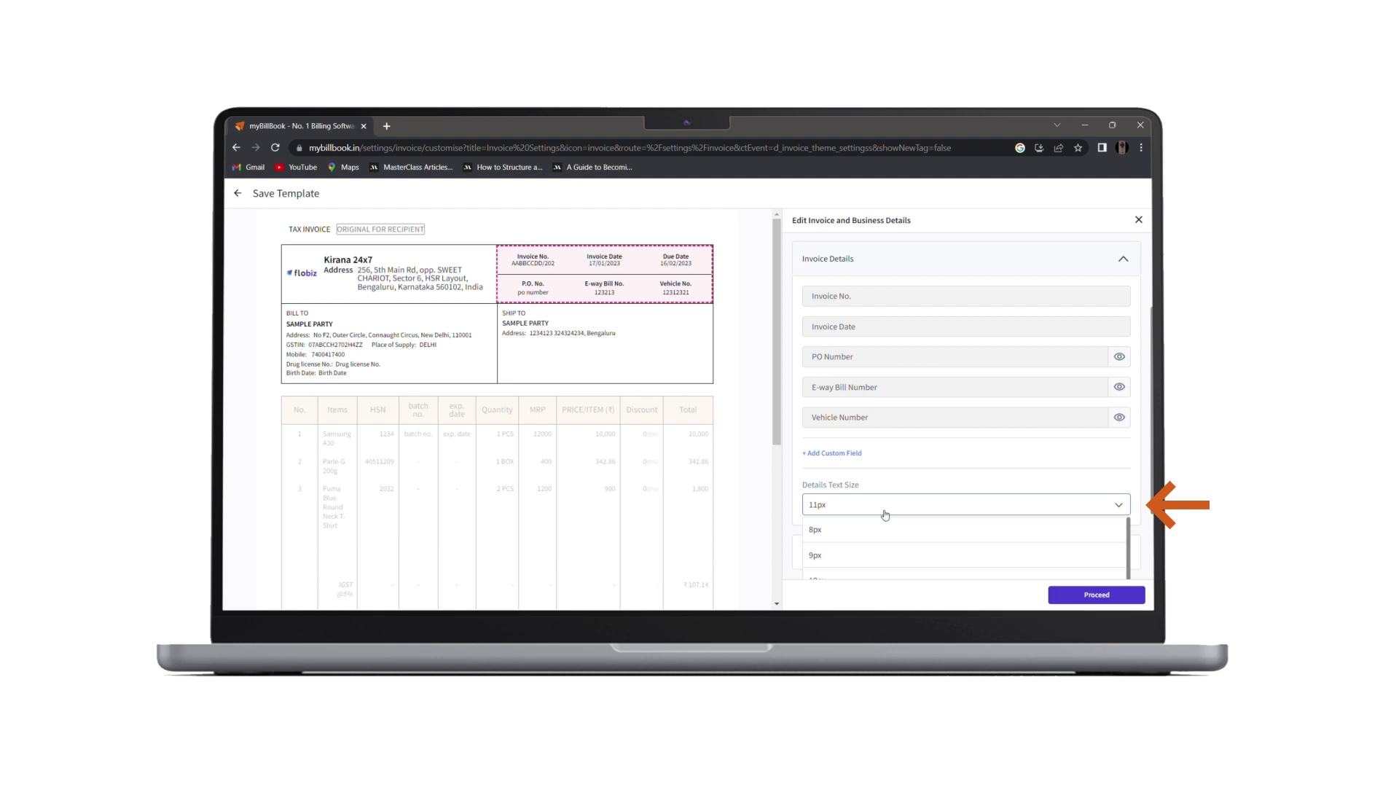
pyautogui.click(886, 470)
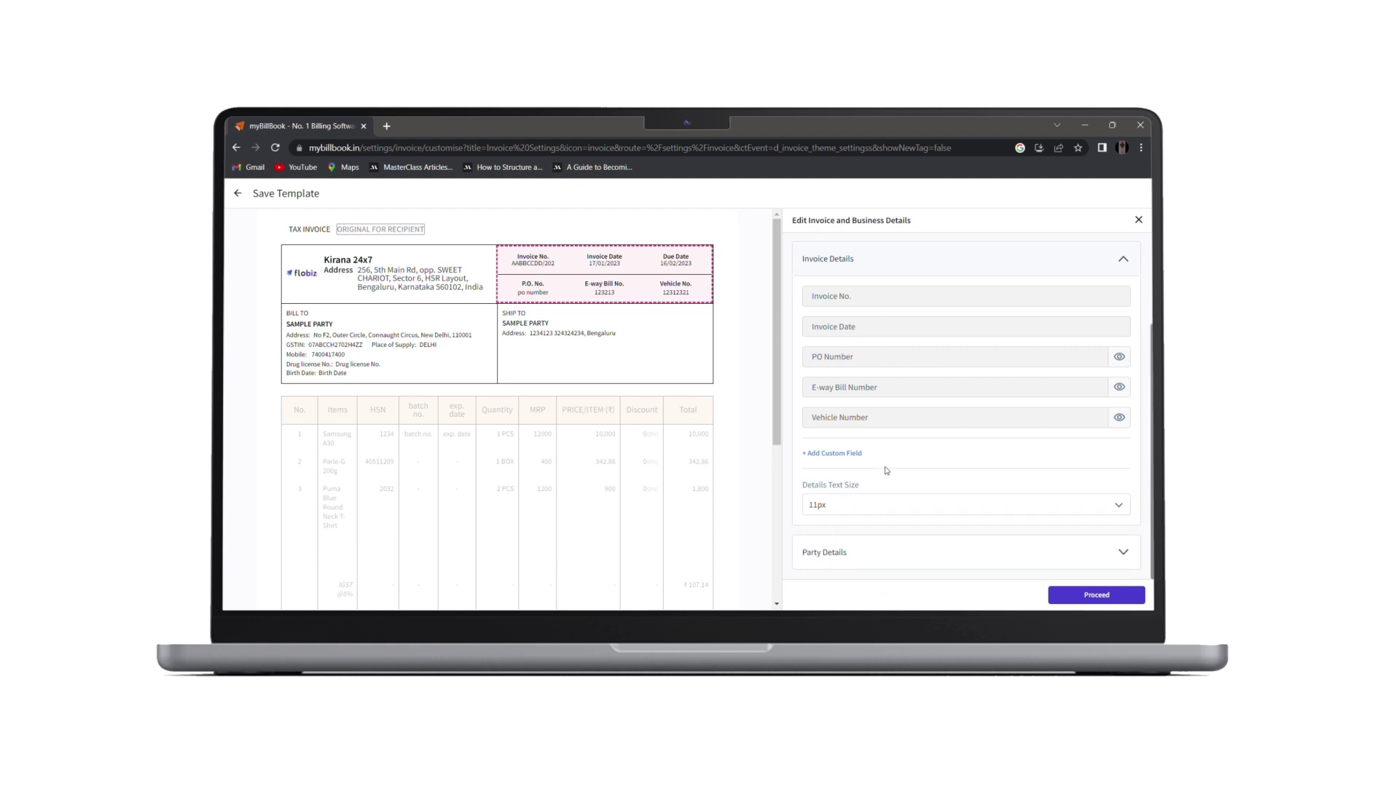
pyautogui.scroll(1, 886, 470)
pyautogui.scroll(-1, 888, 470)
# Expand Party Details, toggle Ship To off and back on, and keep party text at 11px
pyautogui.click(839, 555)
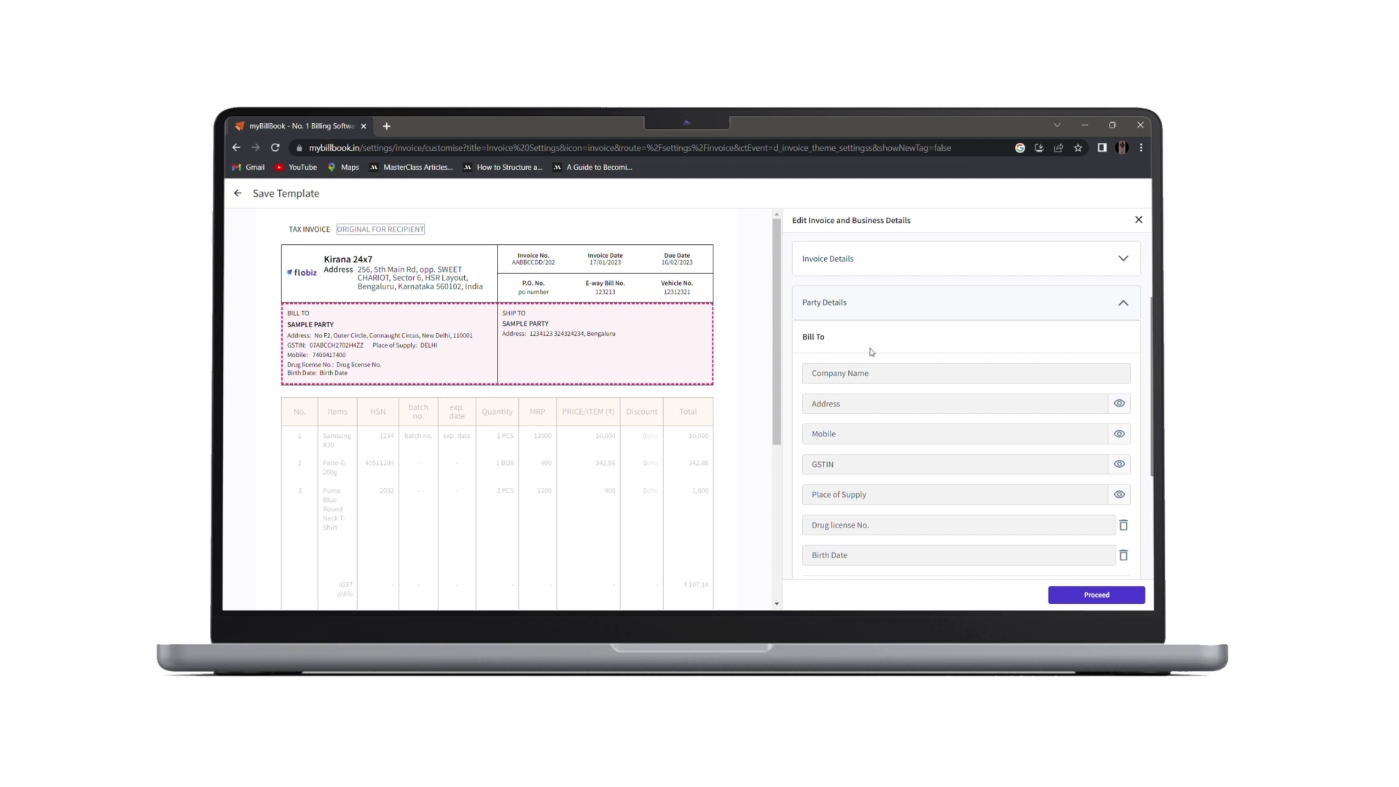
pyautogui.scroll(-2, 871, 352)
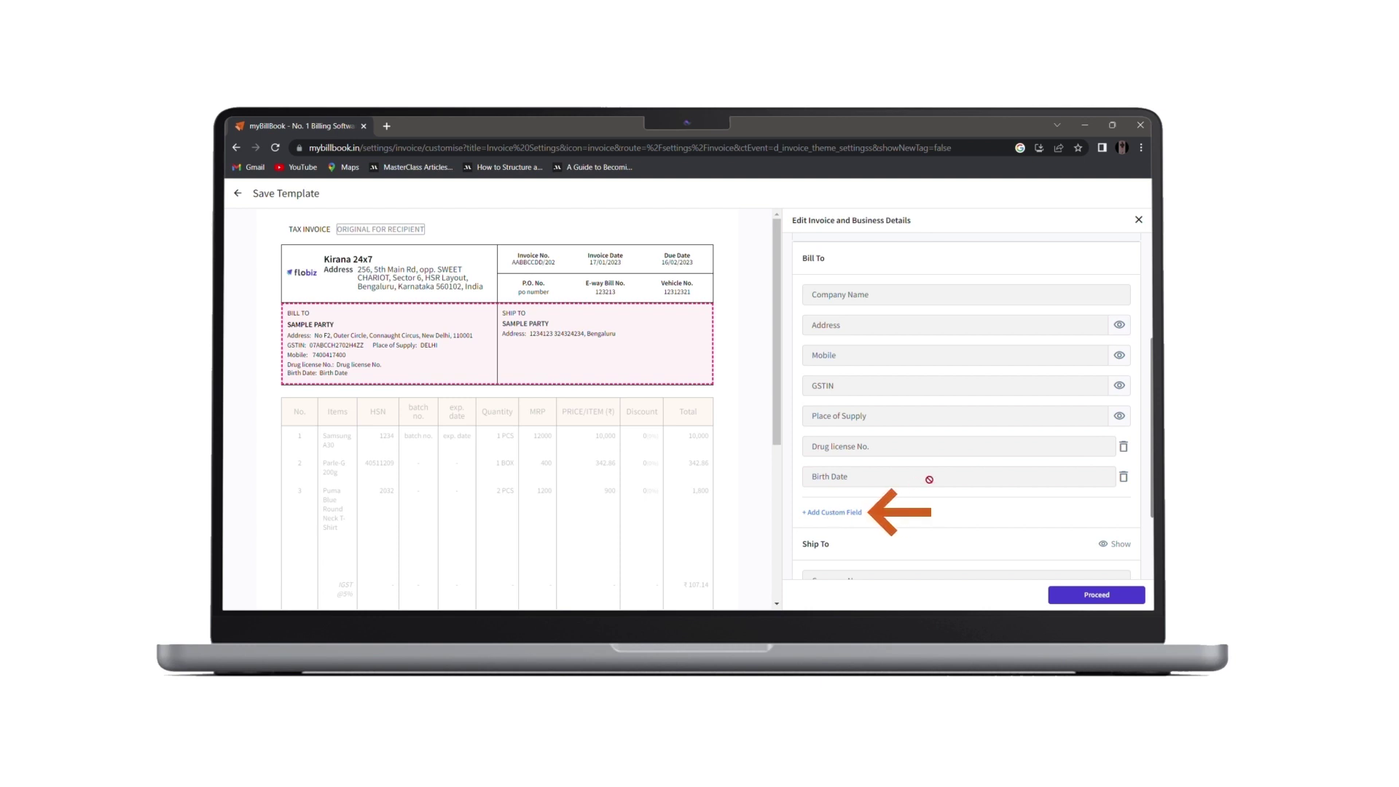
pyautogui.scroll(-2, 931, 499)
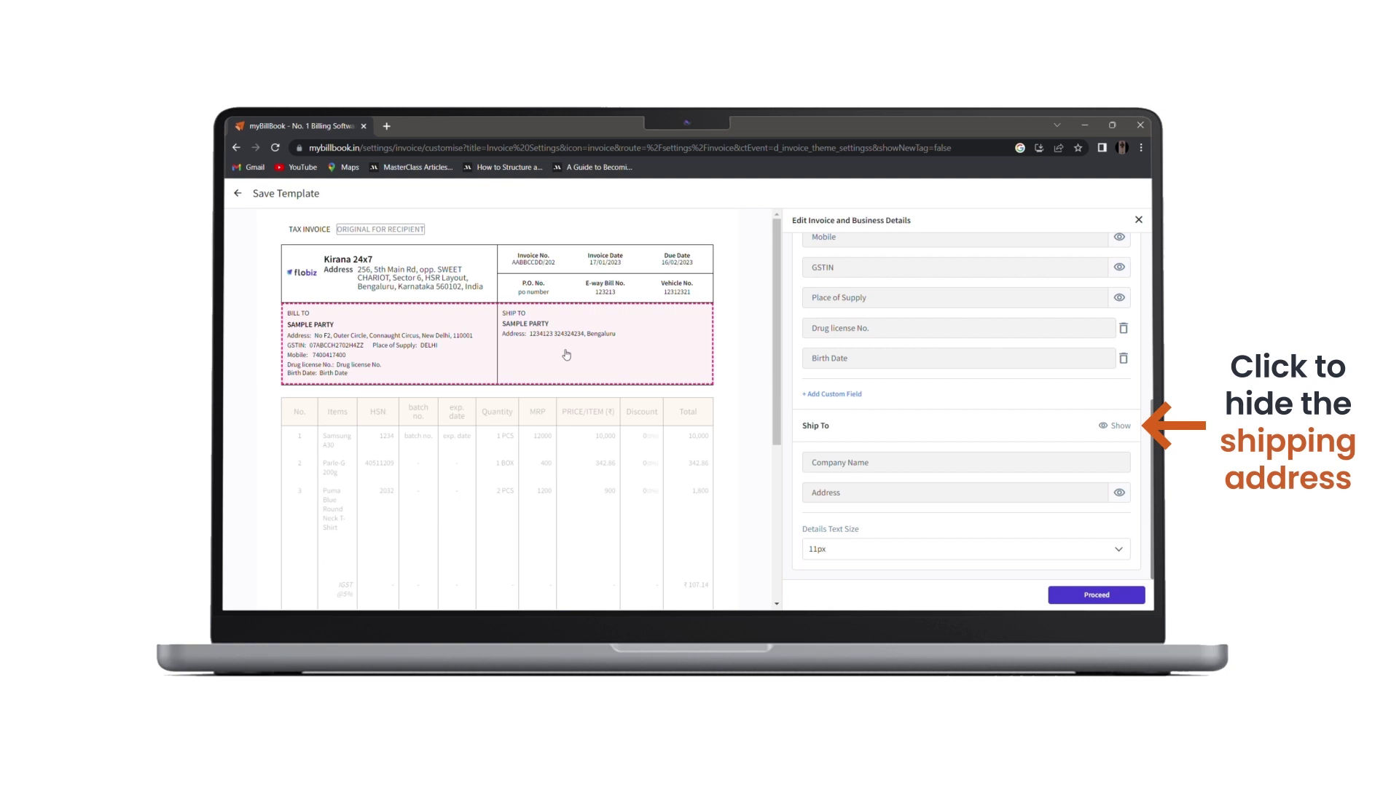
pyautogui.click(1117, 425)
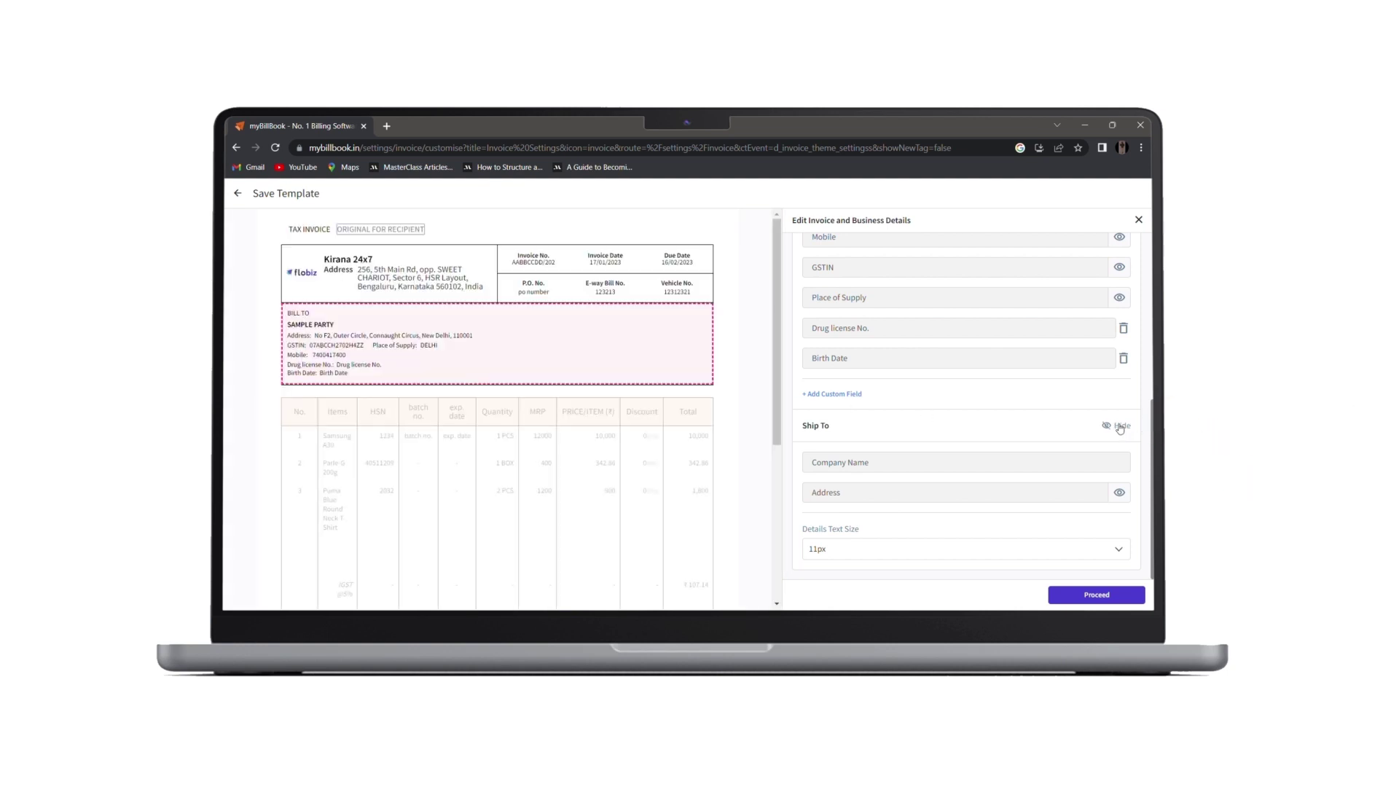
pyautogui.click(1120, 427)
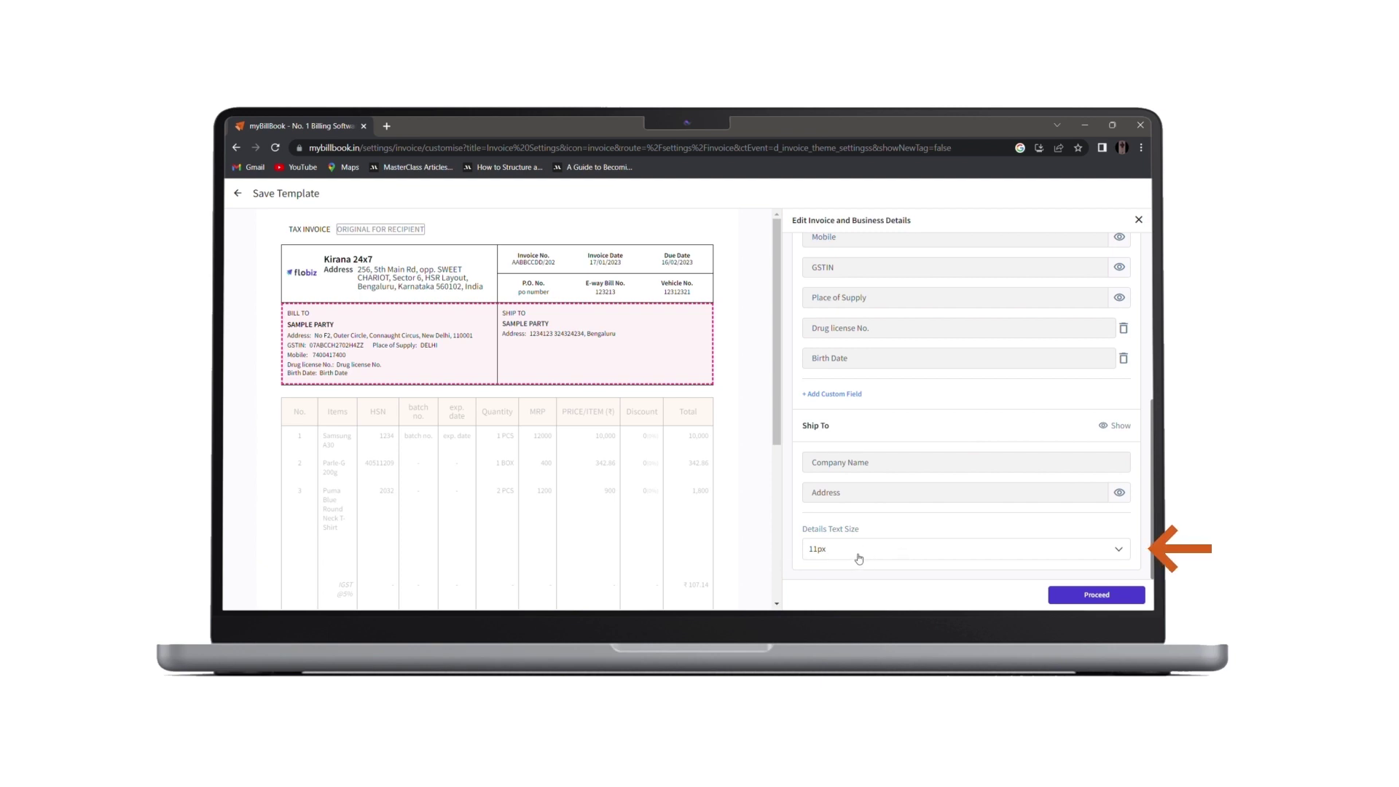
pyautogui.click(905, 559)
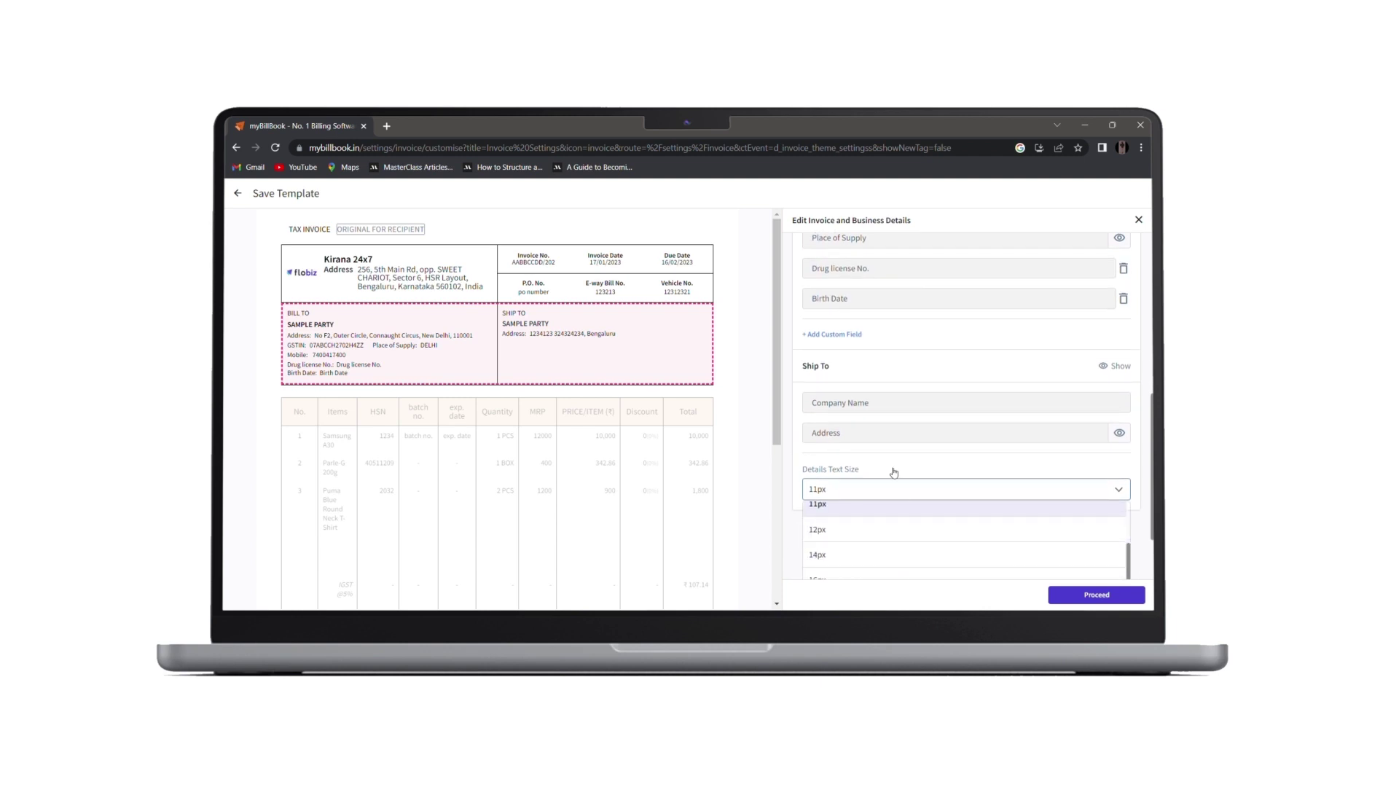
pyautogui.click(893, 472)
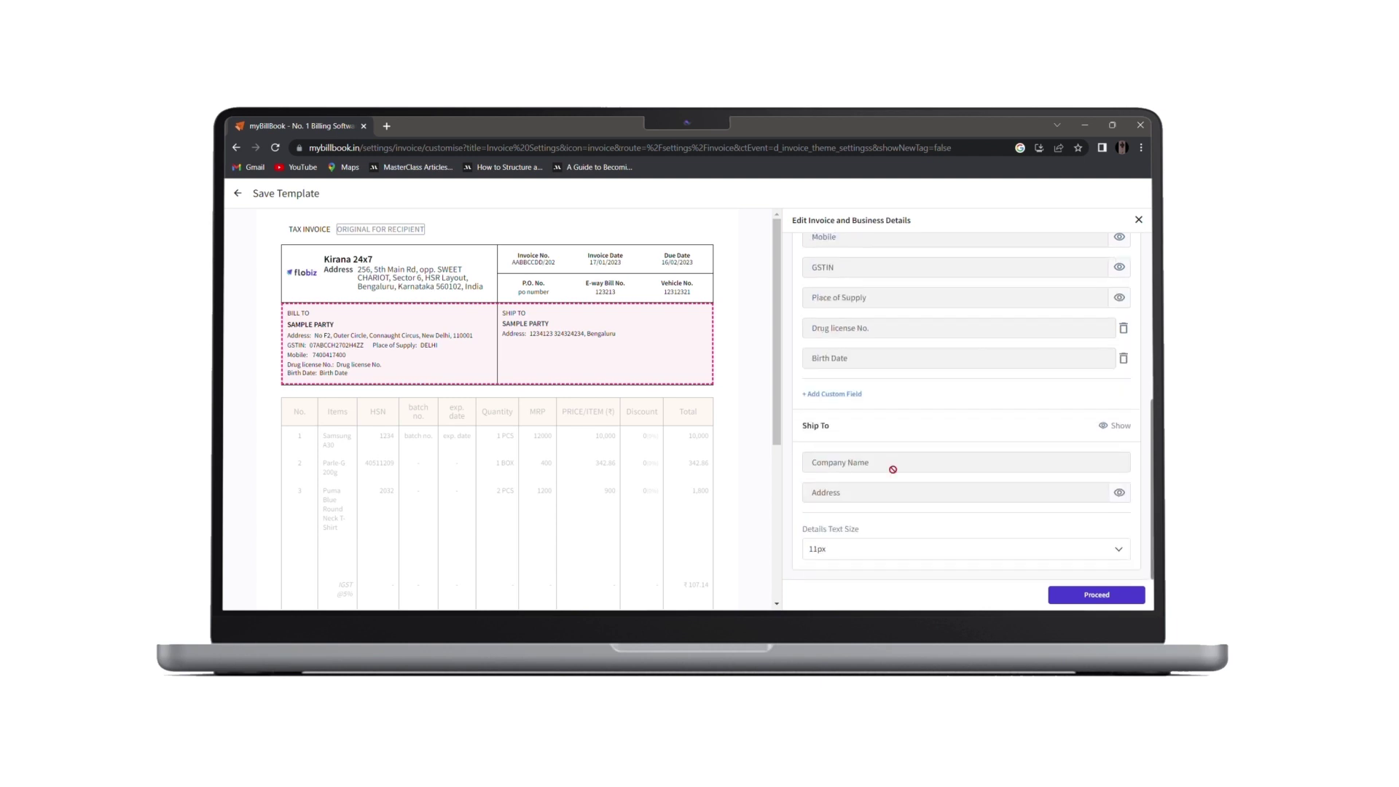
pyautogui.scroll(3, 893, 469)
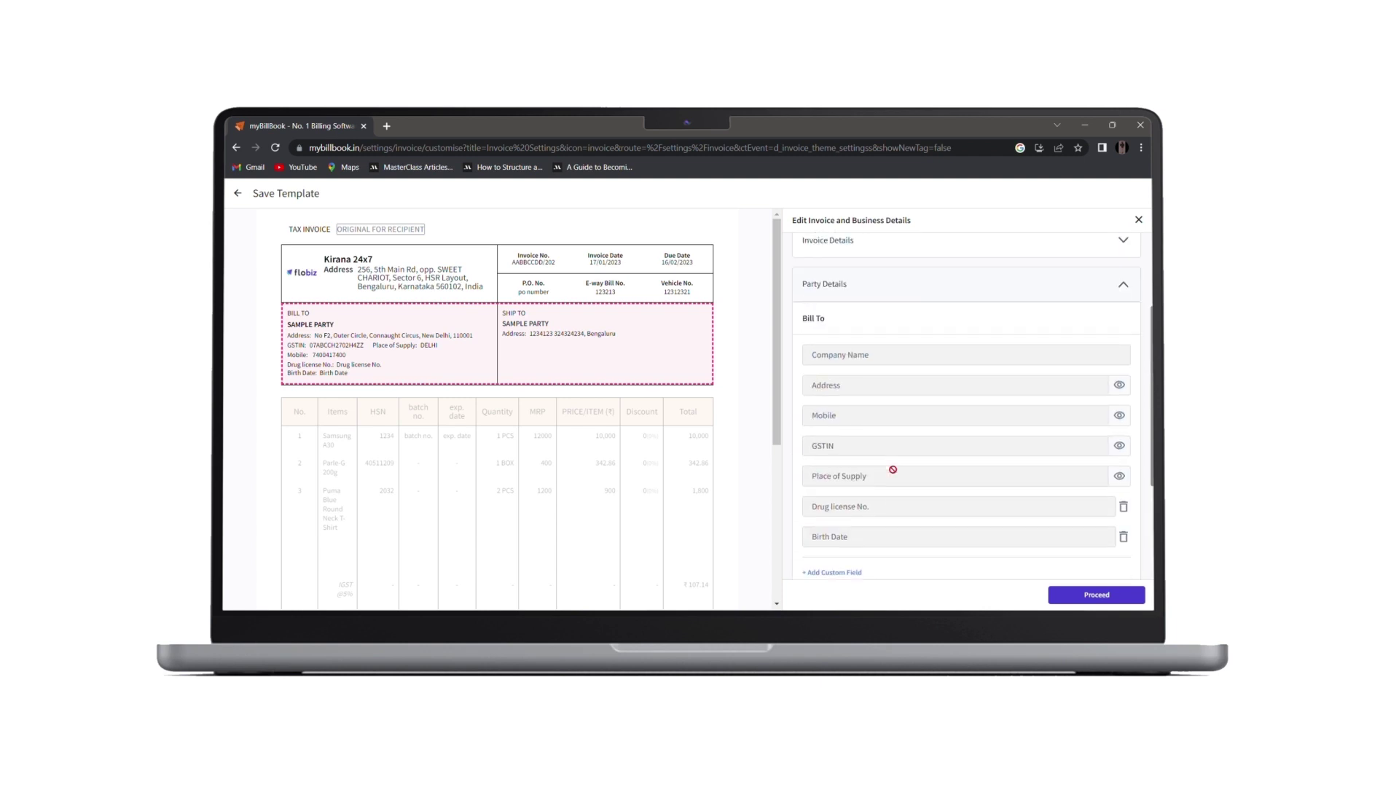
# Change the document title from TAX INVOICE to 'Invoice' and show the slogan 'Kirana Aisa Kahi Nahi Jaisa' on top
pyautogui.click(1068, 595)
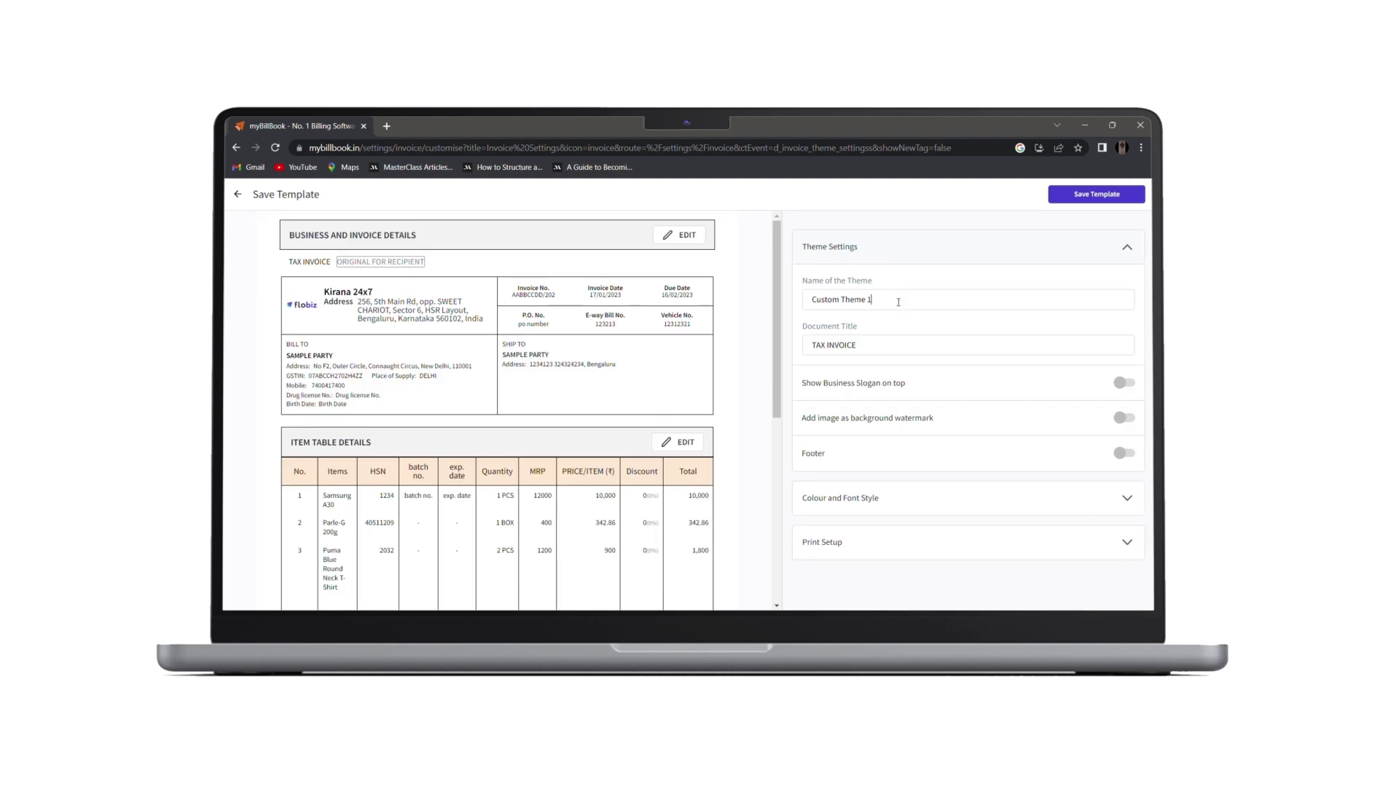
pyautogui.click(875, 339)
pyautogui.moveTo(880, 348); pyautogui.dragTo(787, 344)
pyautogui.press('BackSpace')
pyautogui.write('Invoice')
pyautogui.click(1122, 383)
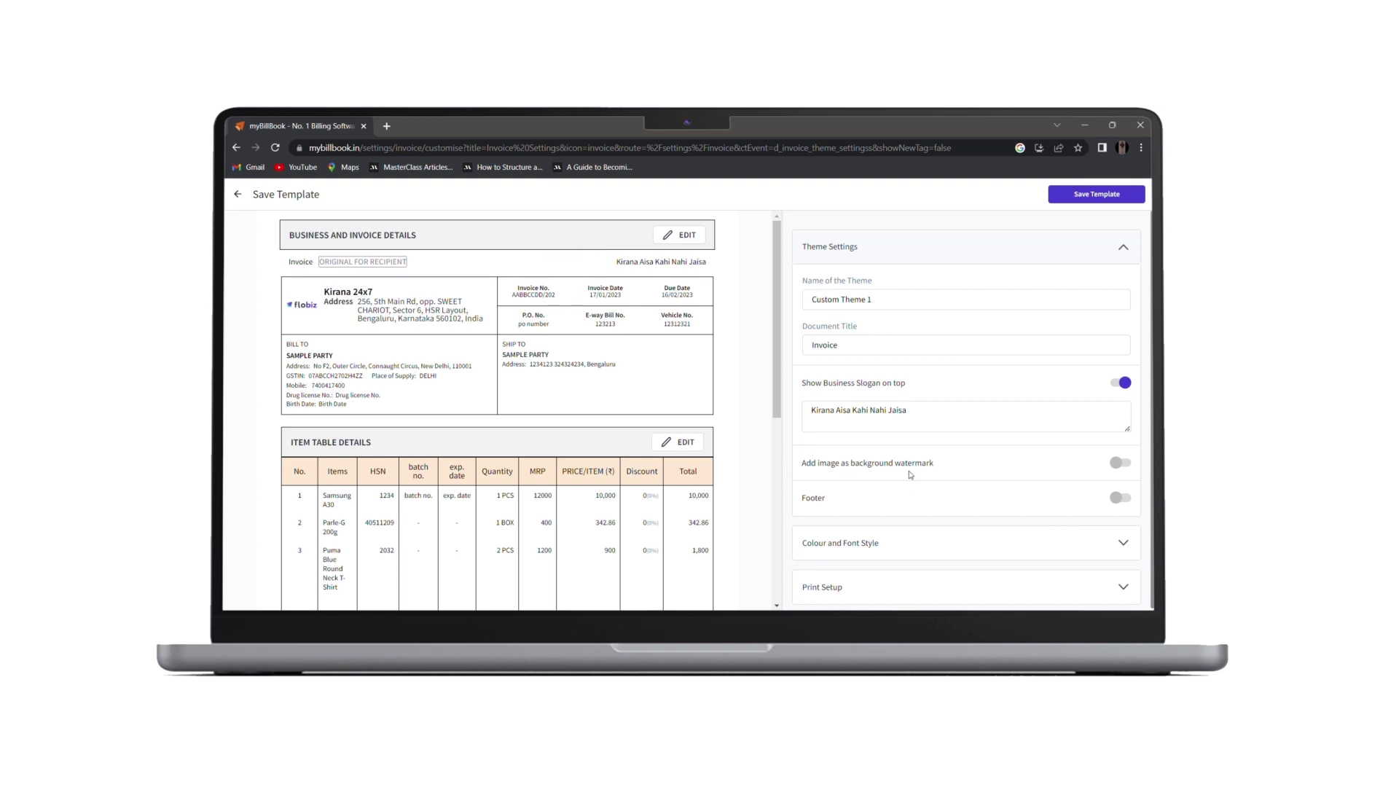
# Turn on the background watermark and choose Group-8.png as its image
pyautogui.scroll(-5, 655, 442)
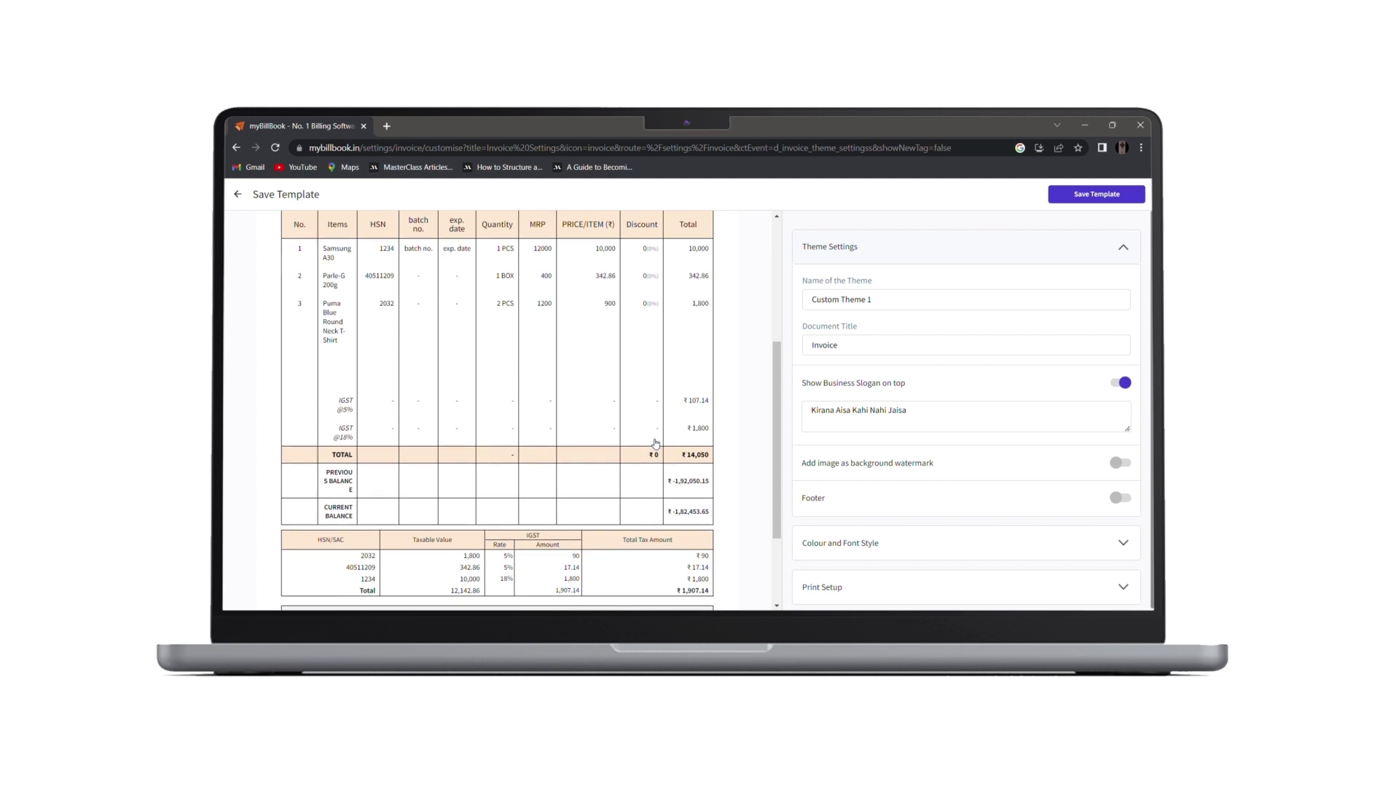
pyautogui.click(1117, 464)
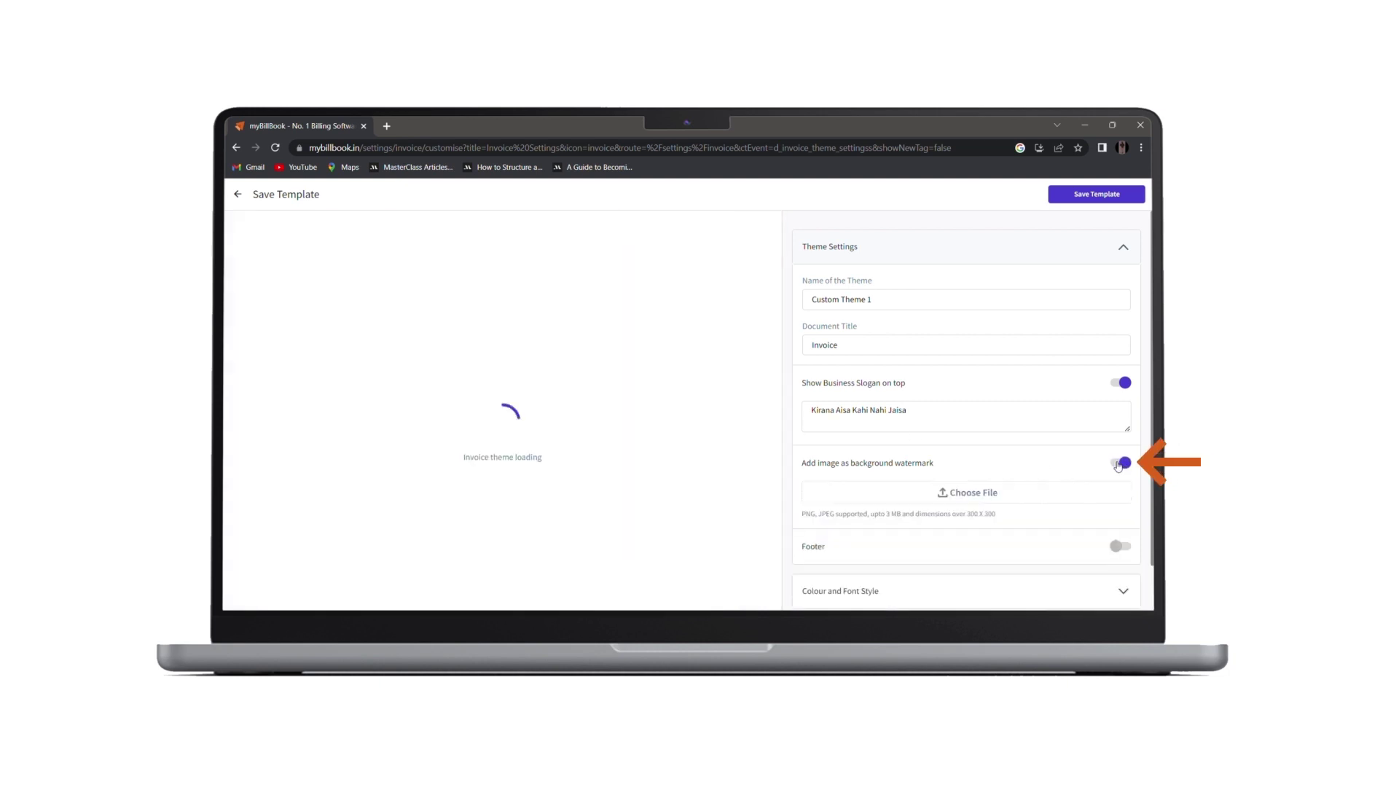
pyautogui.click(981, 493)
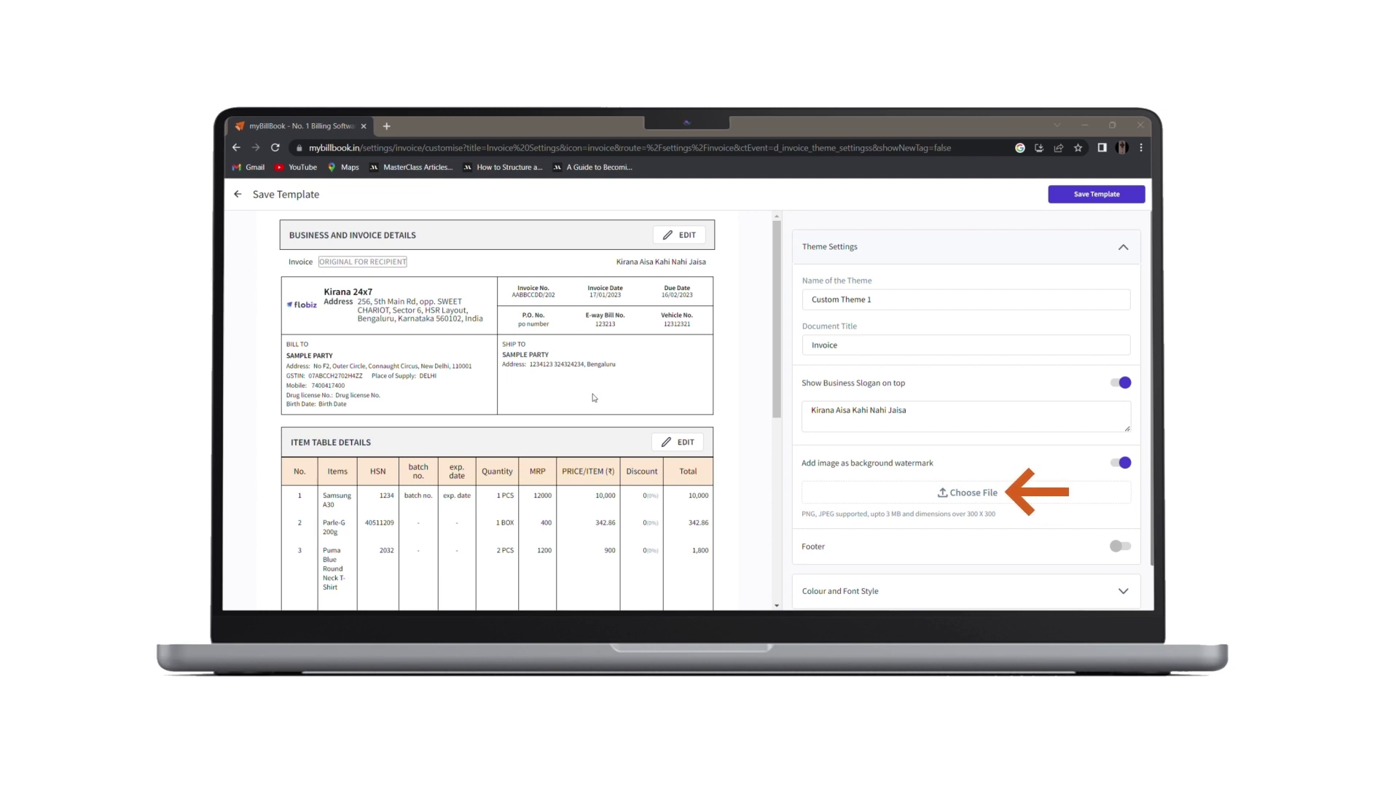
# Turn on the footer image and set it to Group-8.png
pyautogui.scroll(-3, 496, 395)
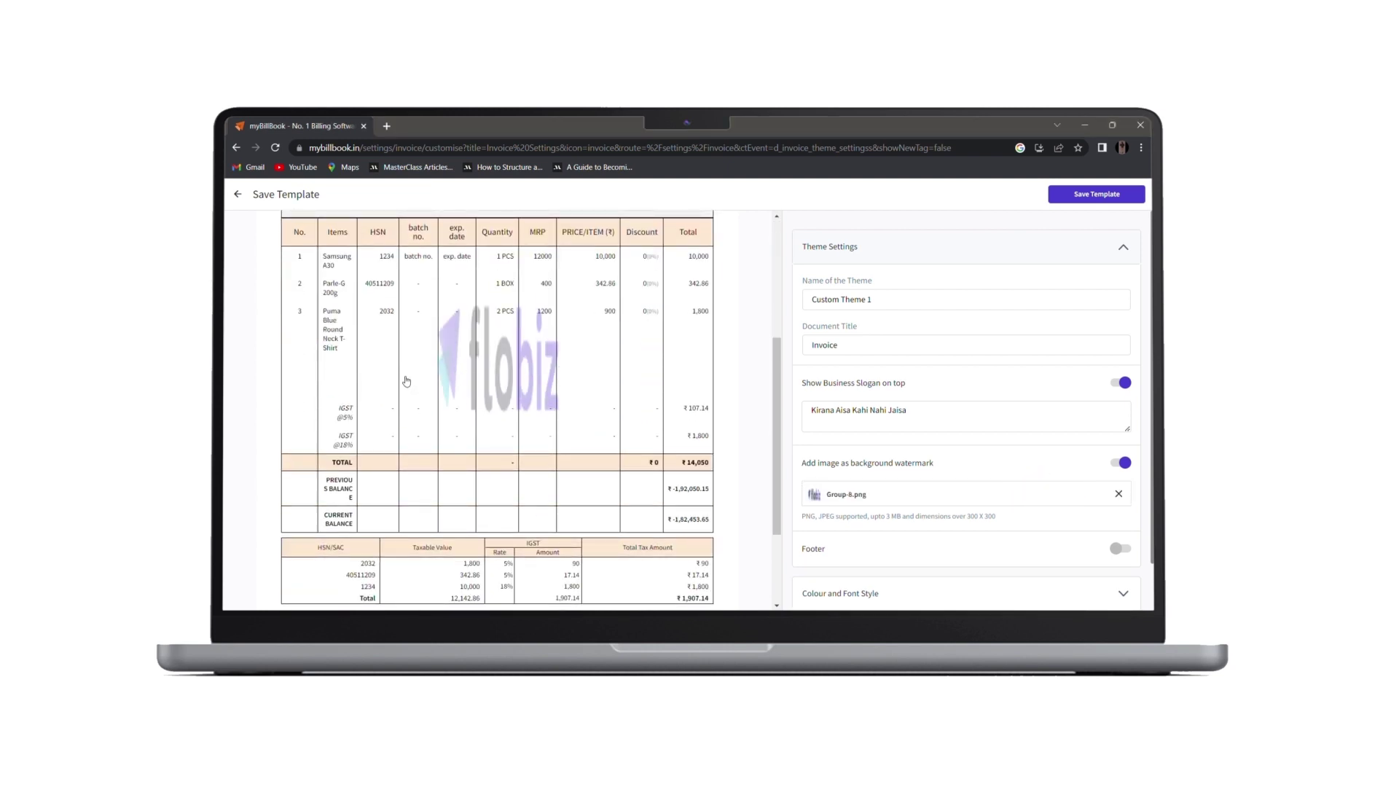
pyautogui.scroll(-1, 913, 438)
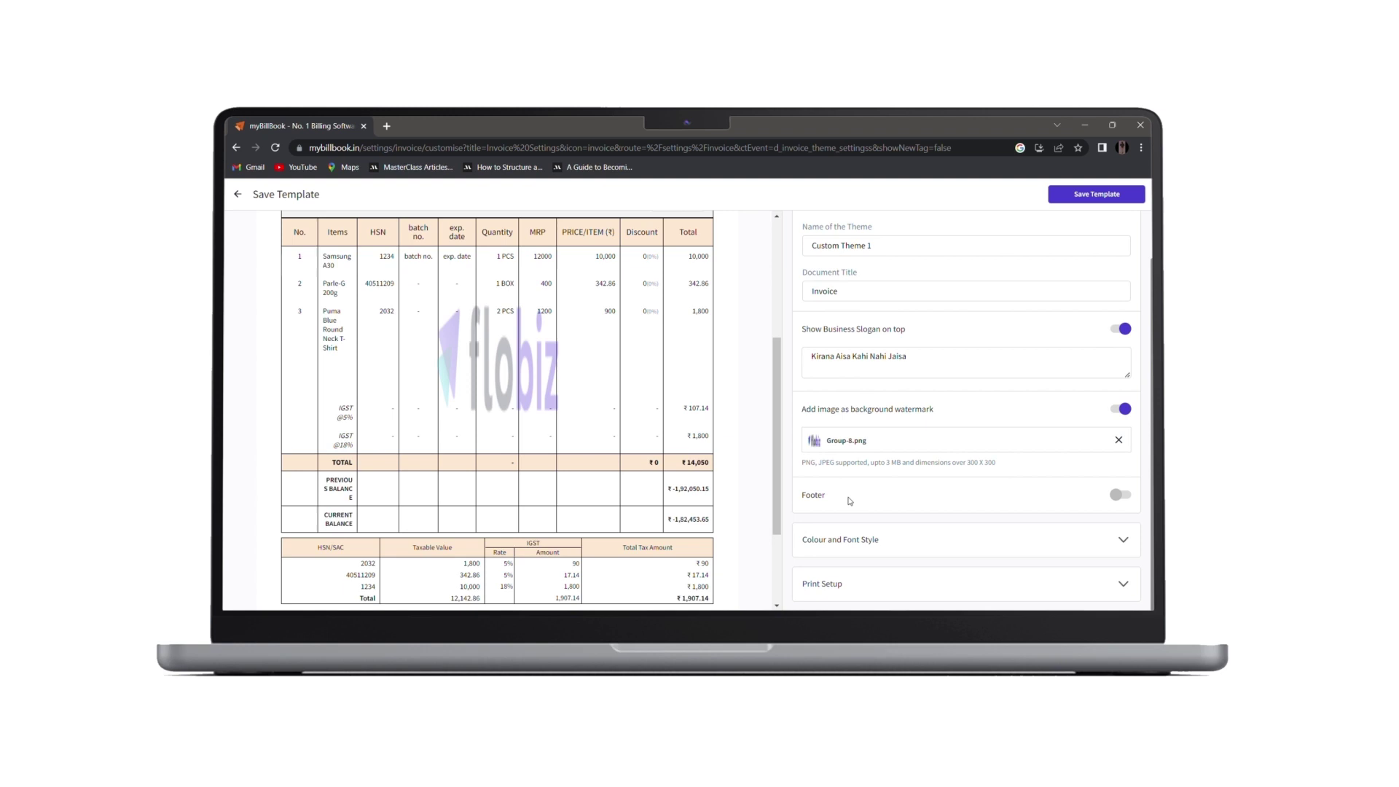
pyautogui.click(1119, 497)
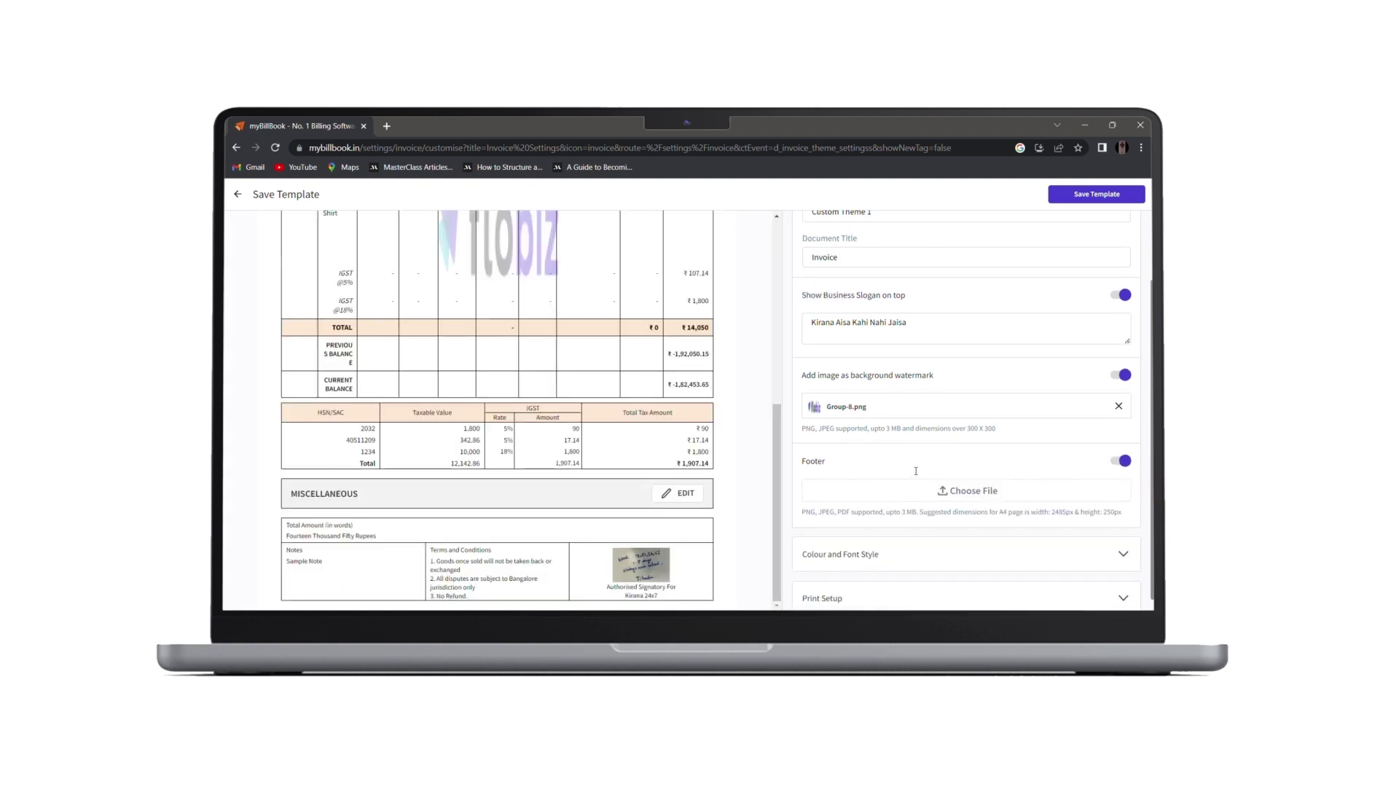
pyautogui.click(995, 472)
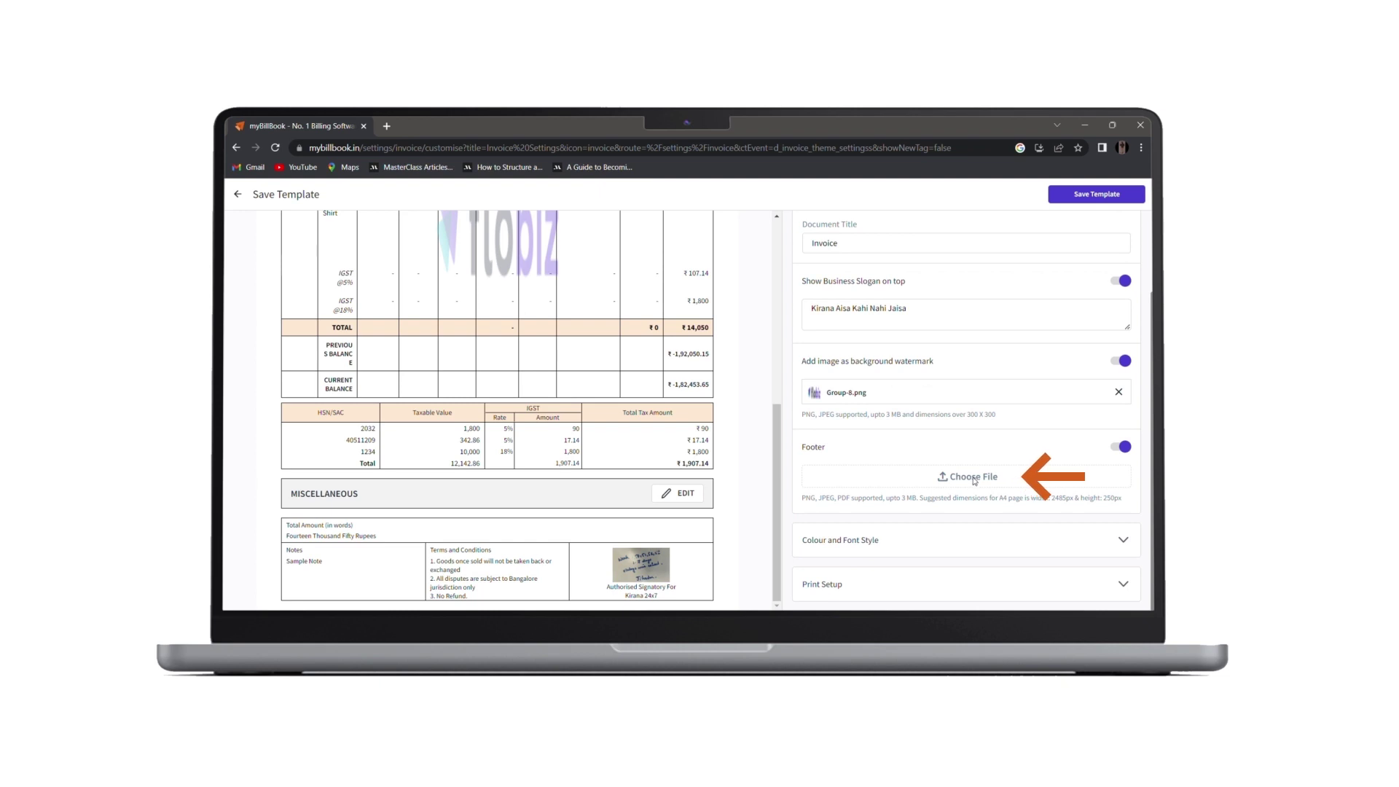
pyautogui.press('Return')
pyautogui.scroll(-1, 604, 390)
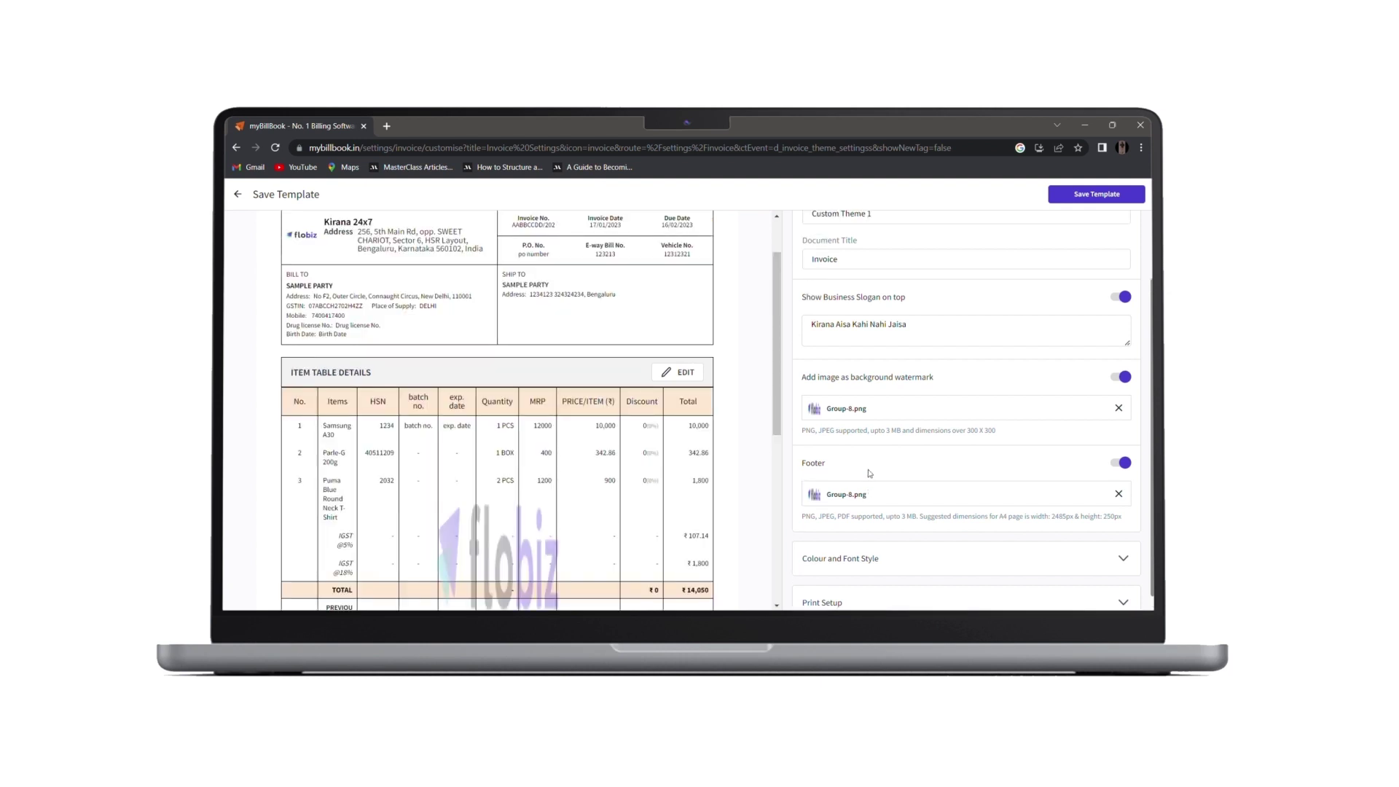
# Try black and blue accent colours, then set the invoice accent to purple
pyautogui.click(901, 546)
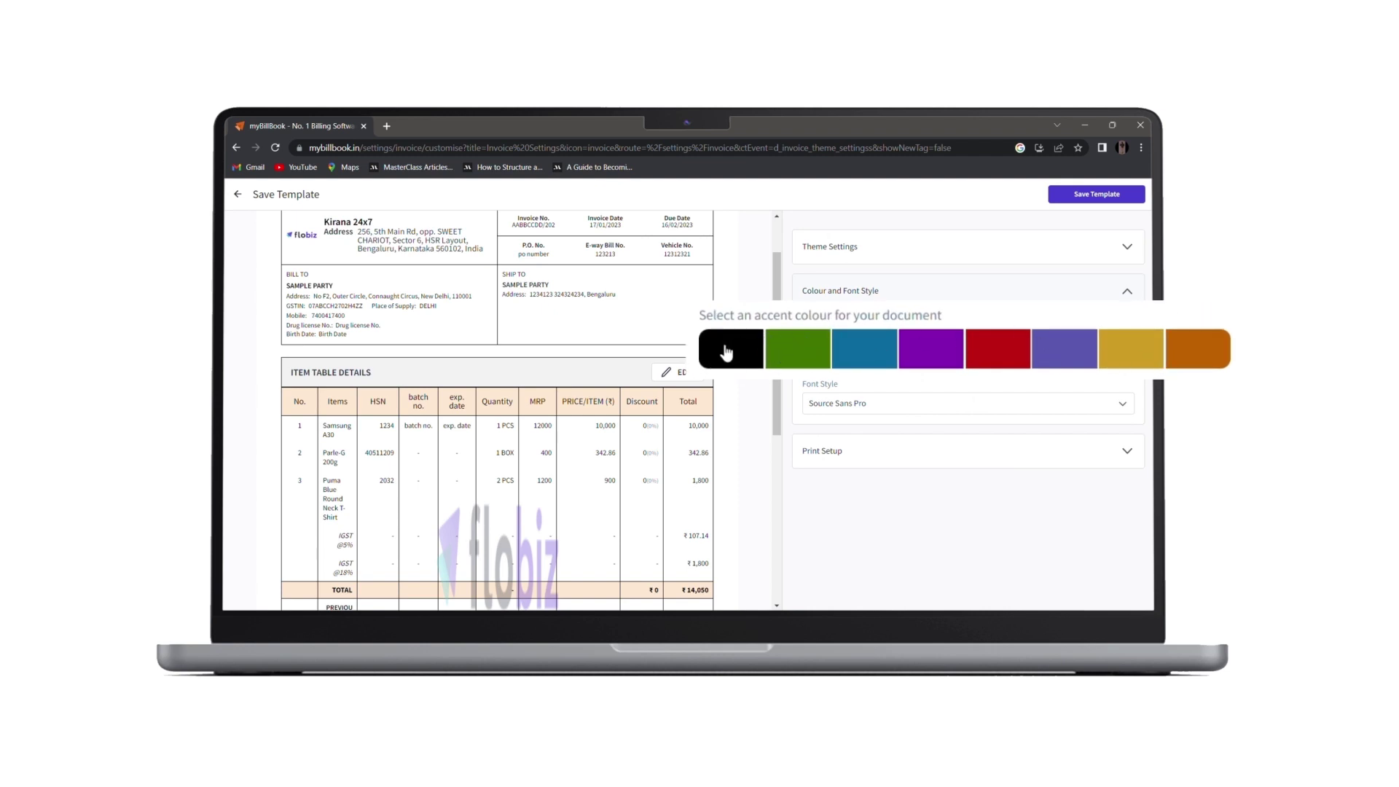
pyautogui.click(726, 353)
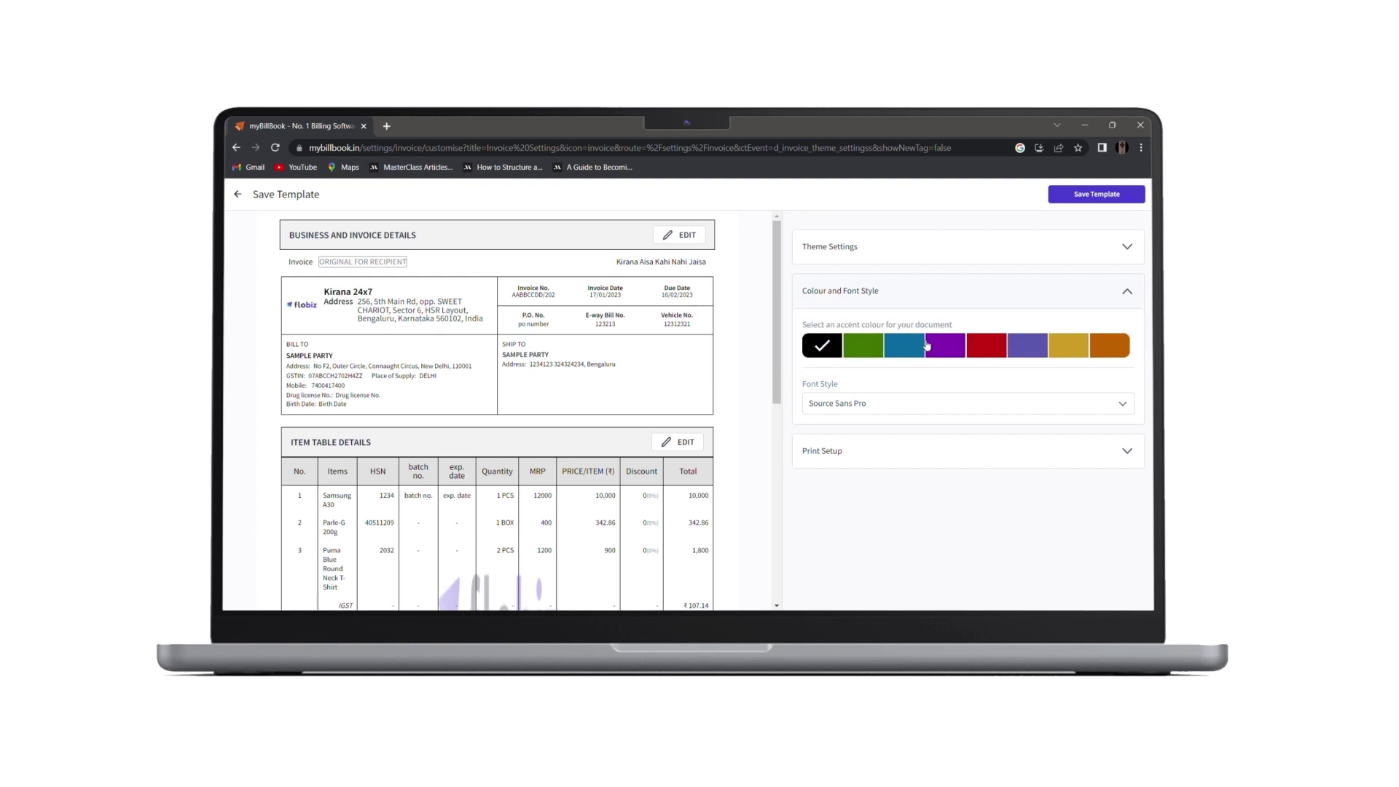
pyautogui.click(924, 343)
pyautogui.click(954, 350)
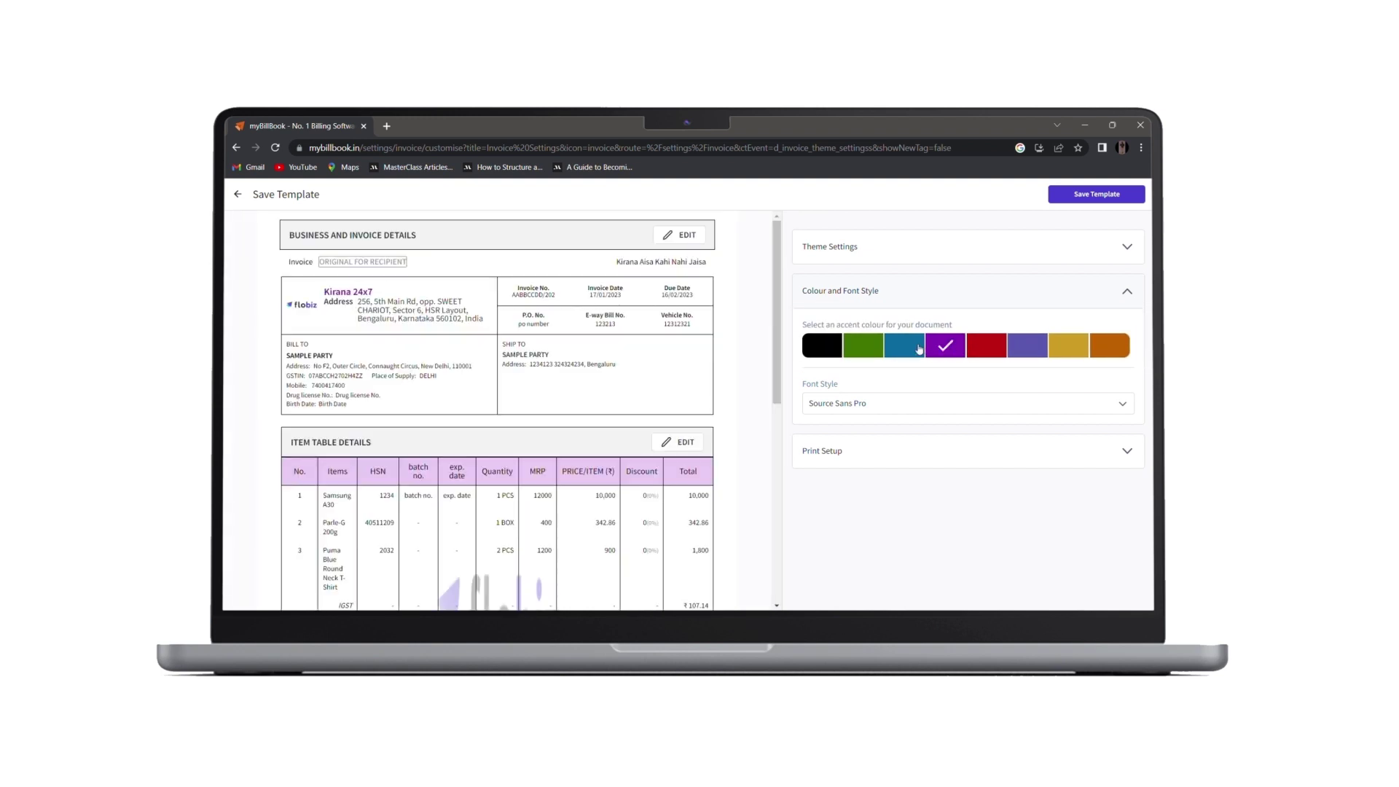
# Try Roboto and Source Serif Pro fonts, then set the invoice font to Eczar
pyautogui.click(932, 408)
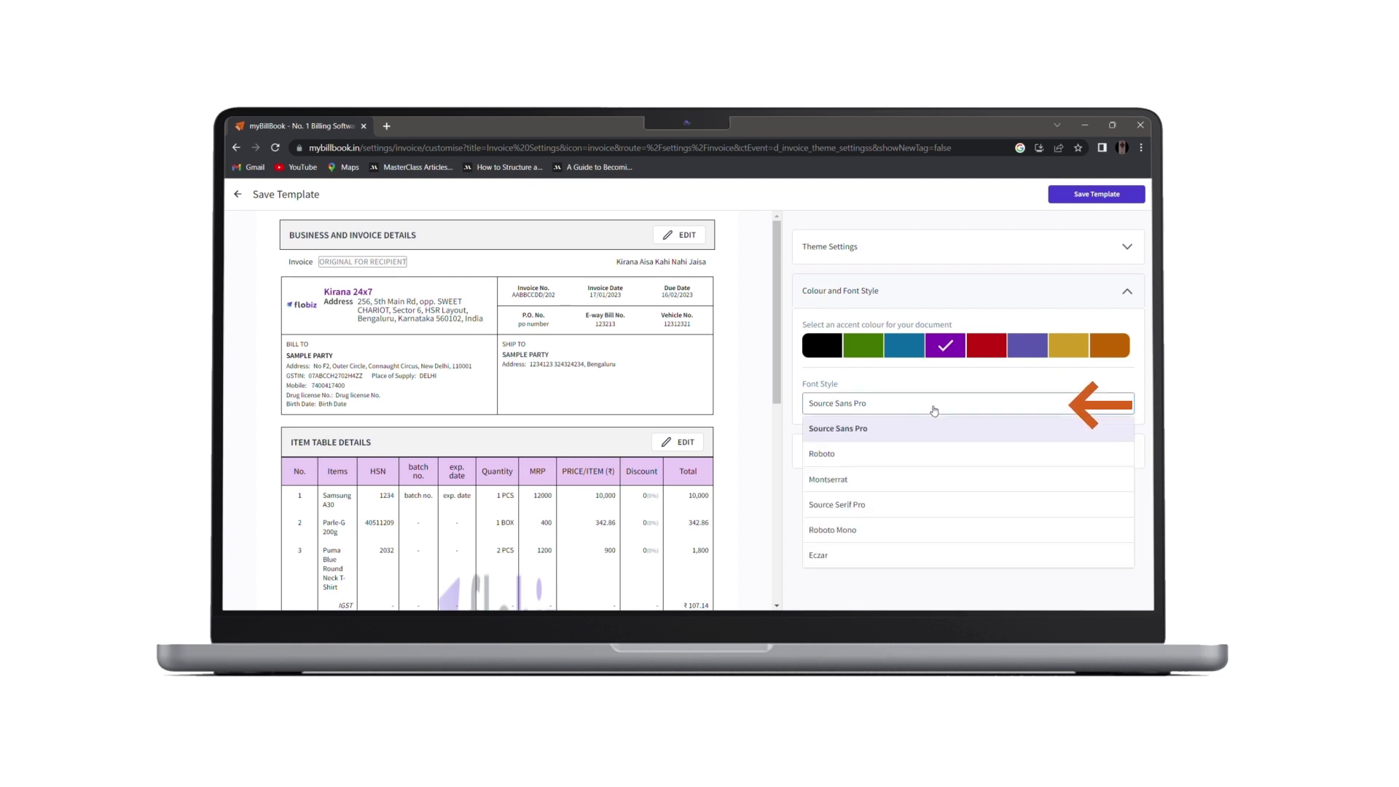
pyautogui.click(872, 450)
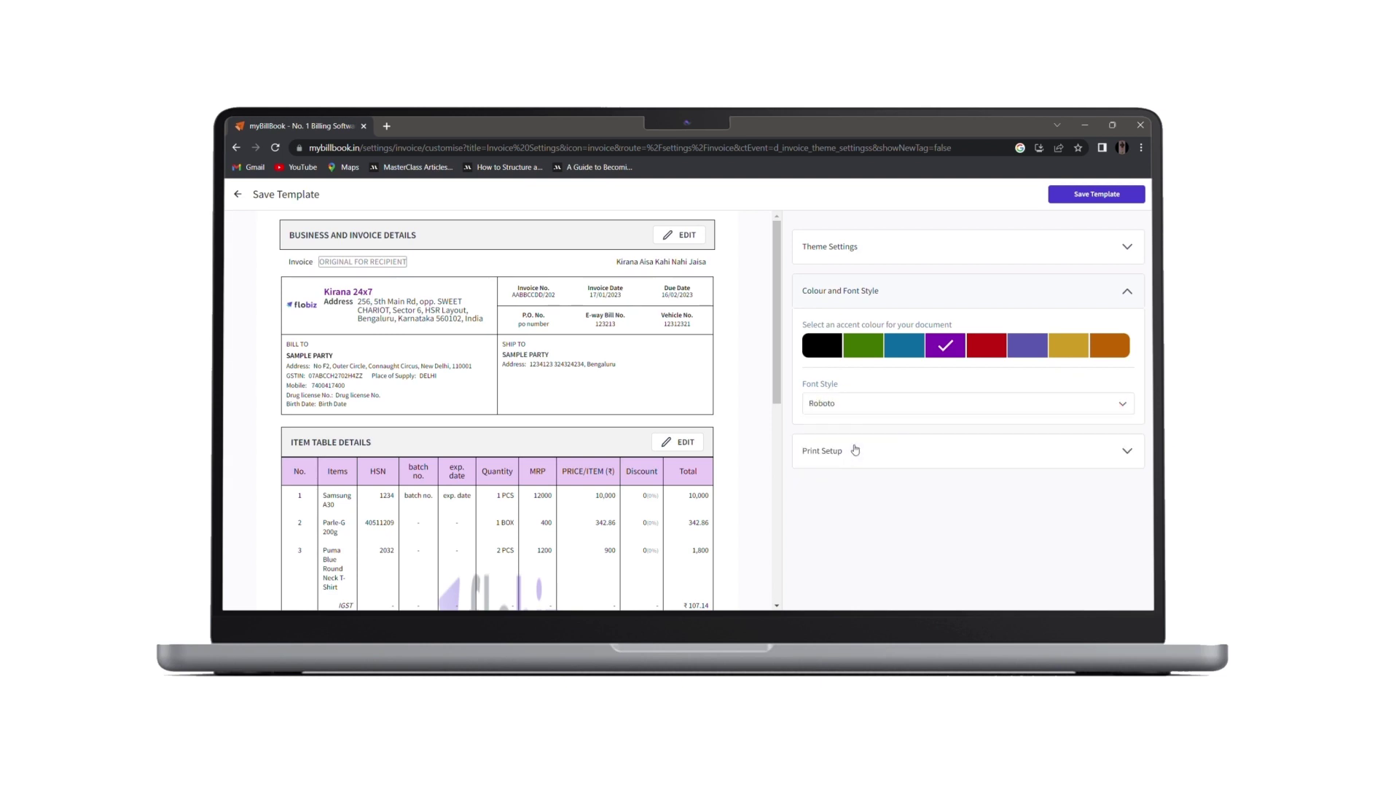
pyautogui.click(892, 400)
pyautogui.click(845, 502)
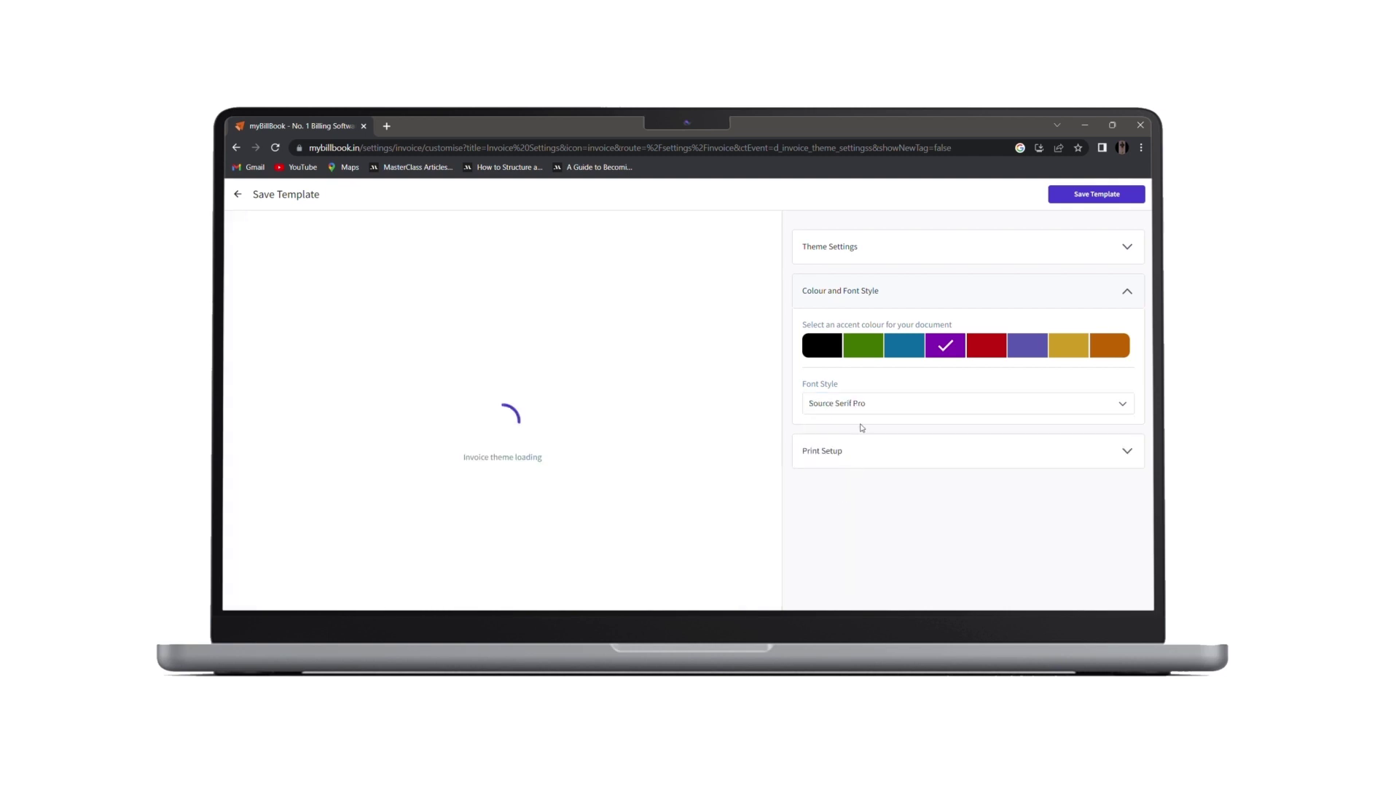
pyautogui.moveTo(872, 415); pyautogui.dragTo(837, 490)
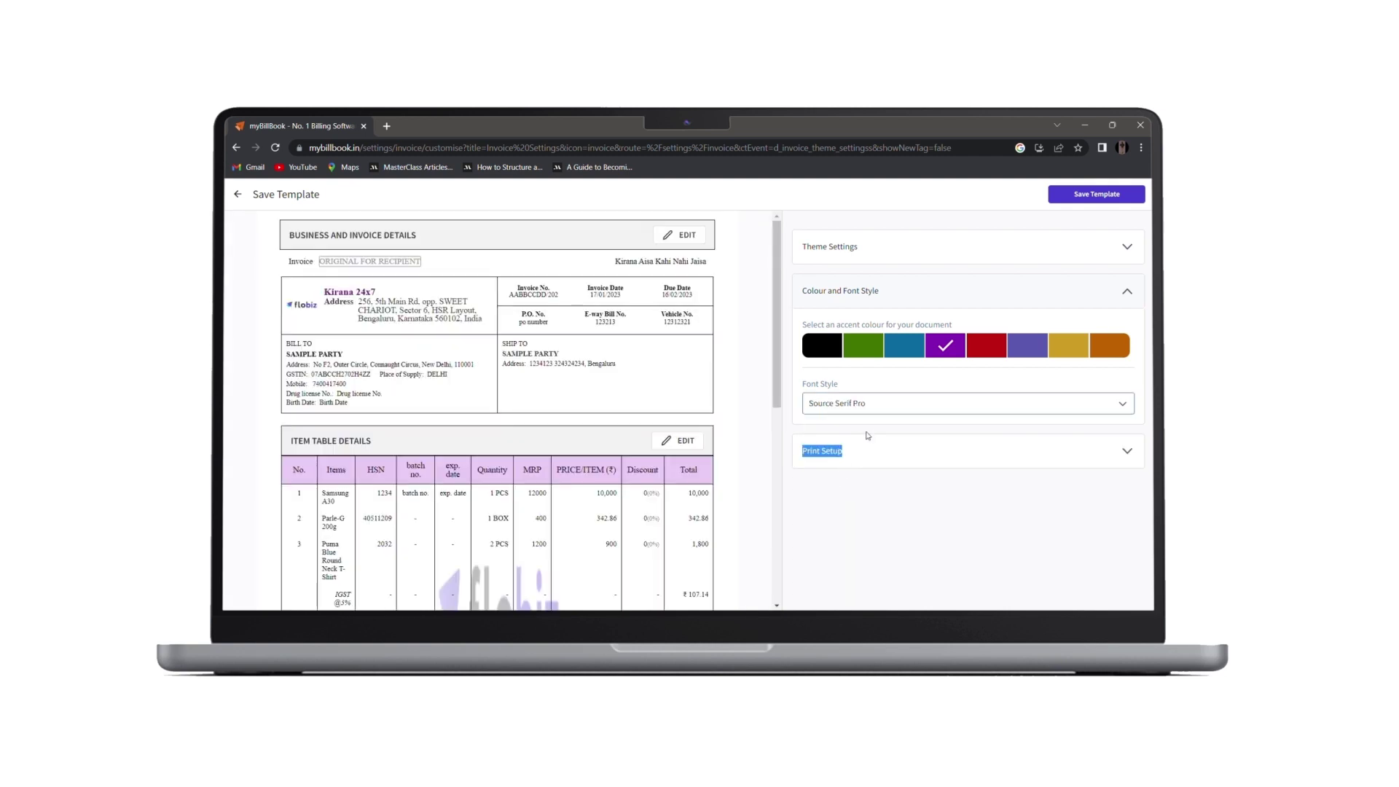
pyautogui.click(883, 405)
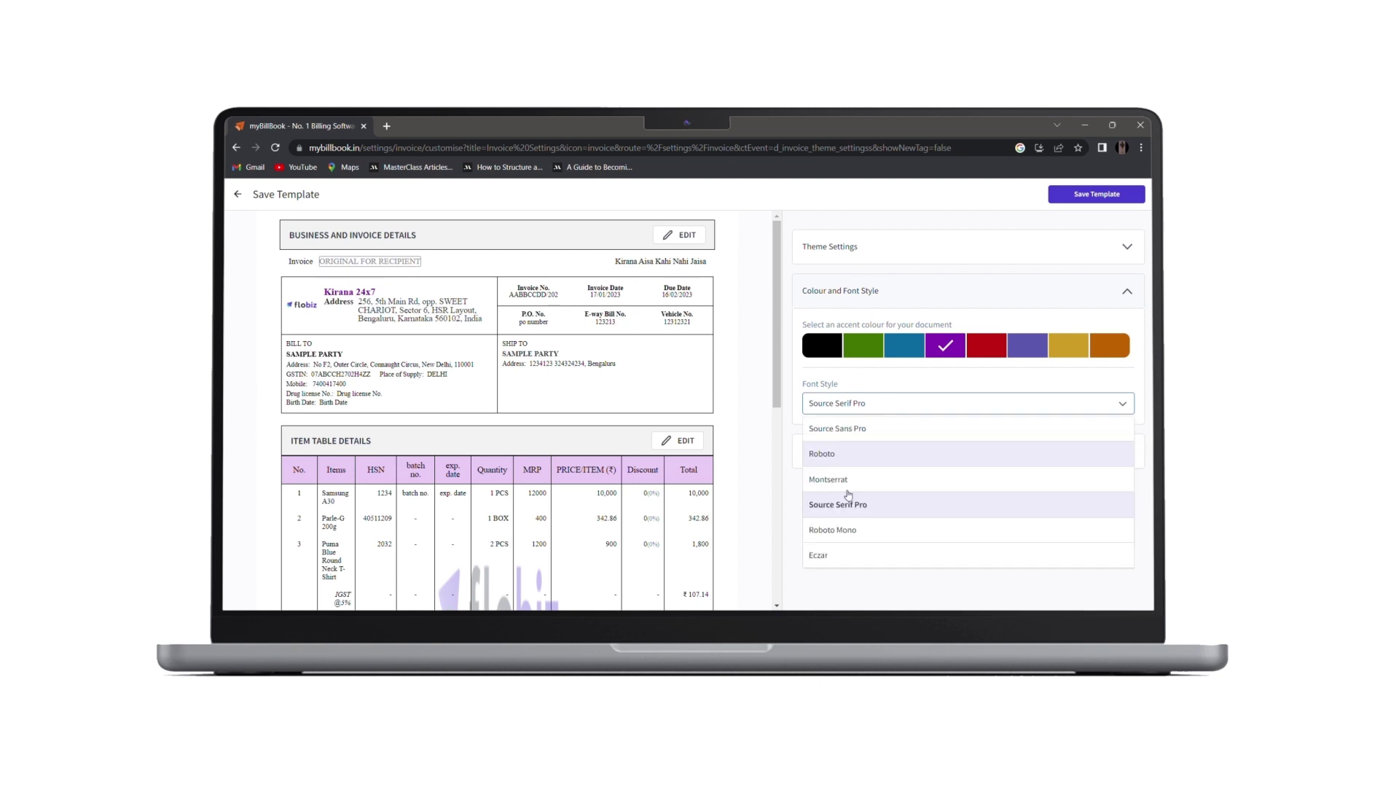
pyautogui.click(829, 556)
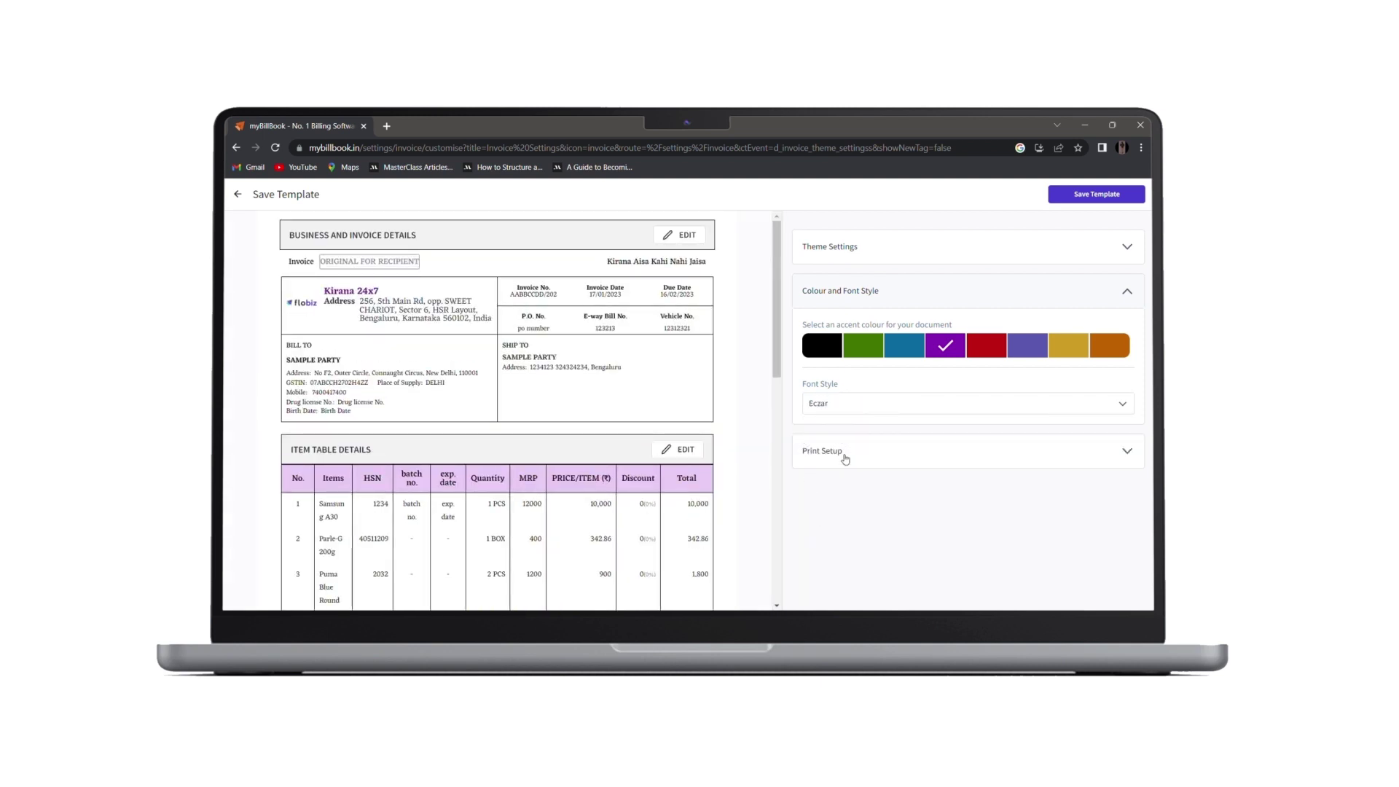
# Show the print setup margins (4 mm top/bottom, 10 mm left/right), keeping the item table stretched to the full page
pyautogui.click(883, 453)
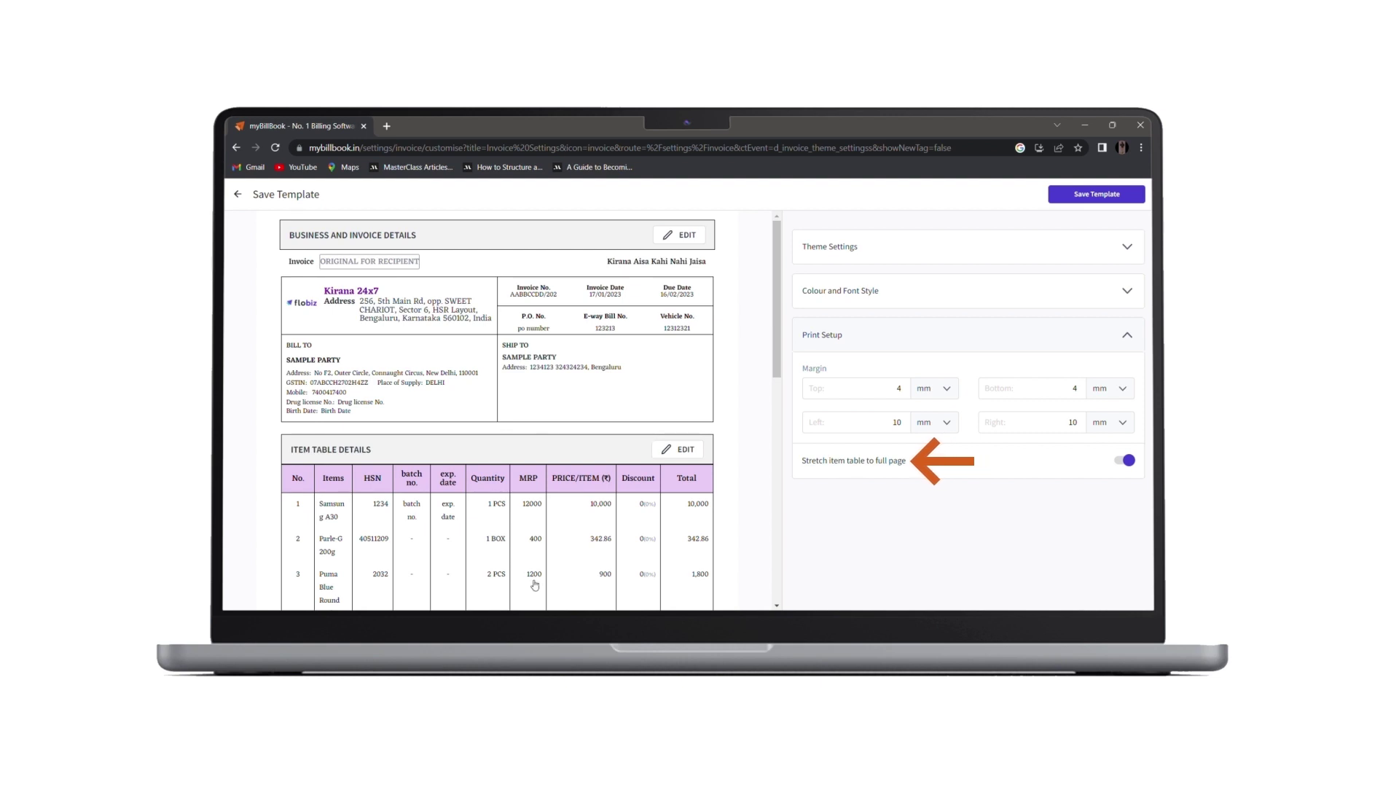
pyautogui.click(1128, 461)
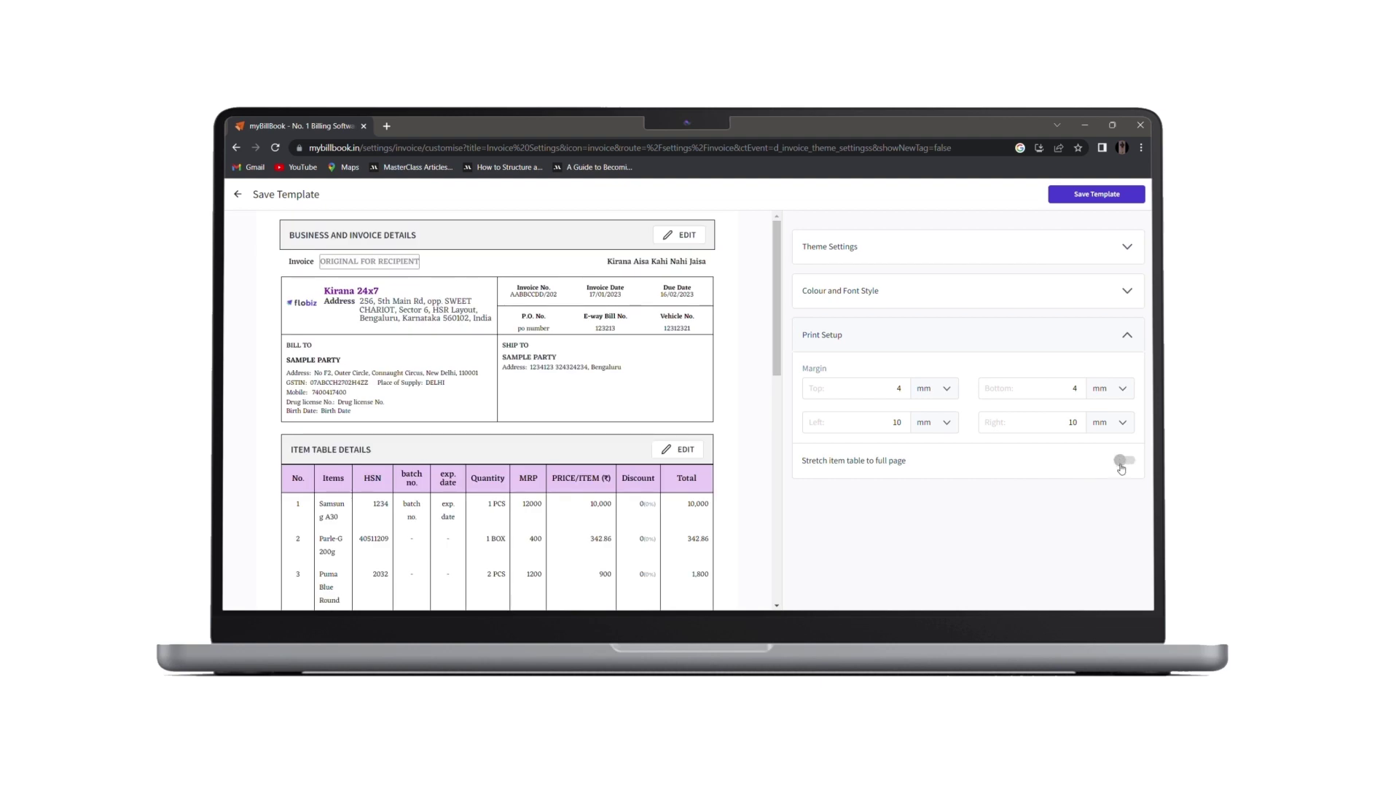
pyautogui.click(1122, 461)
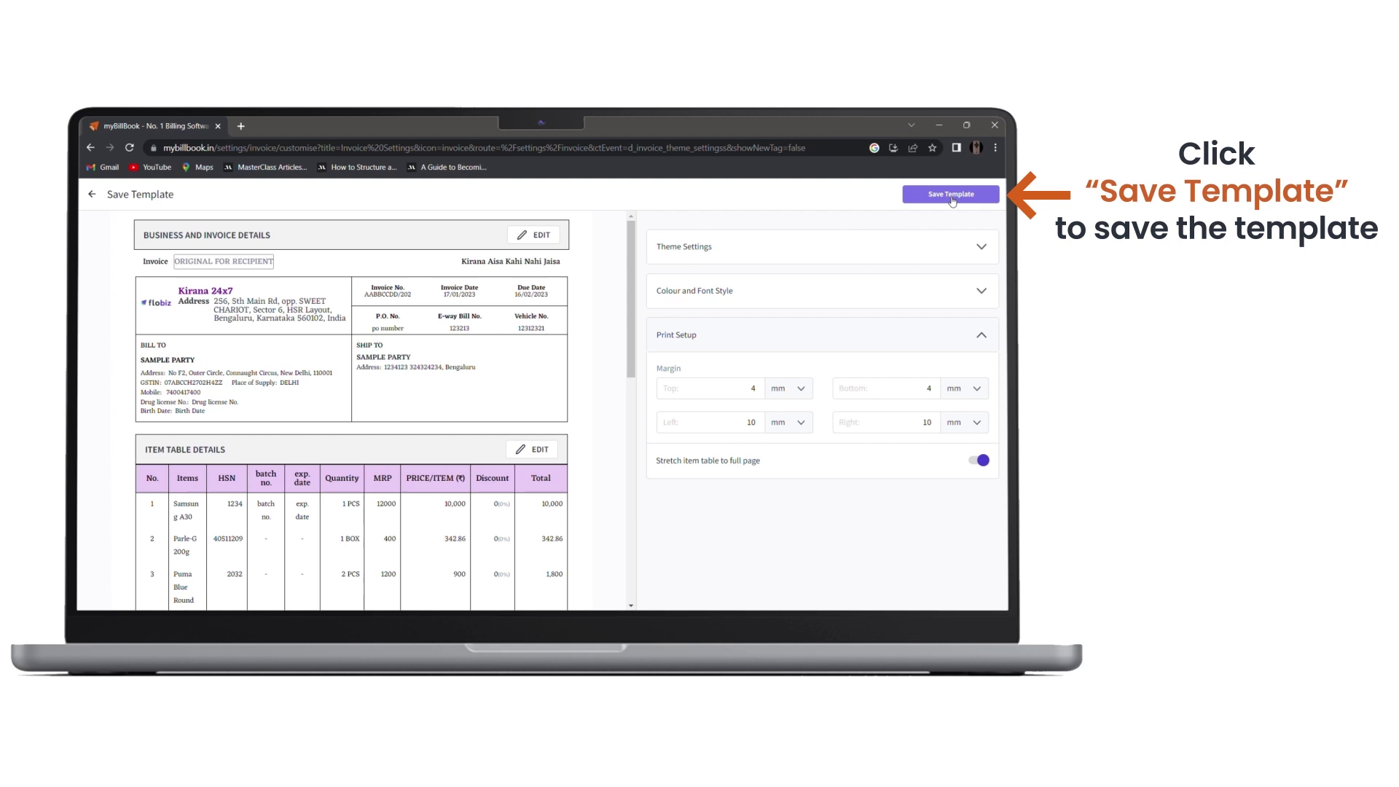
# Save the design as Custom Theme 1, the current invoice theme, and return to the dashboard
pyautogui.click(955, 195)
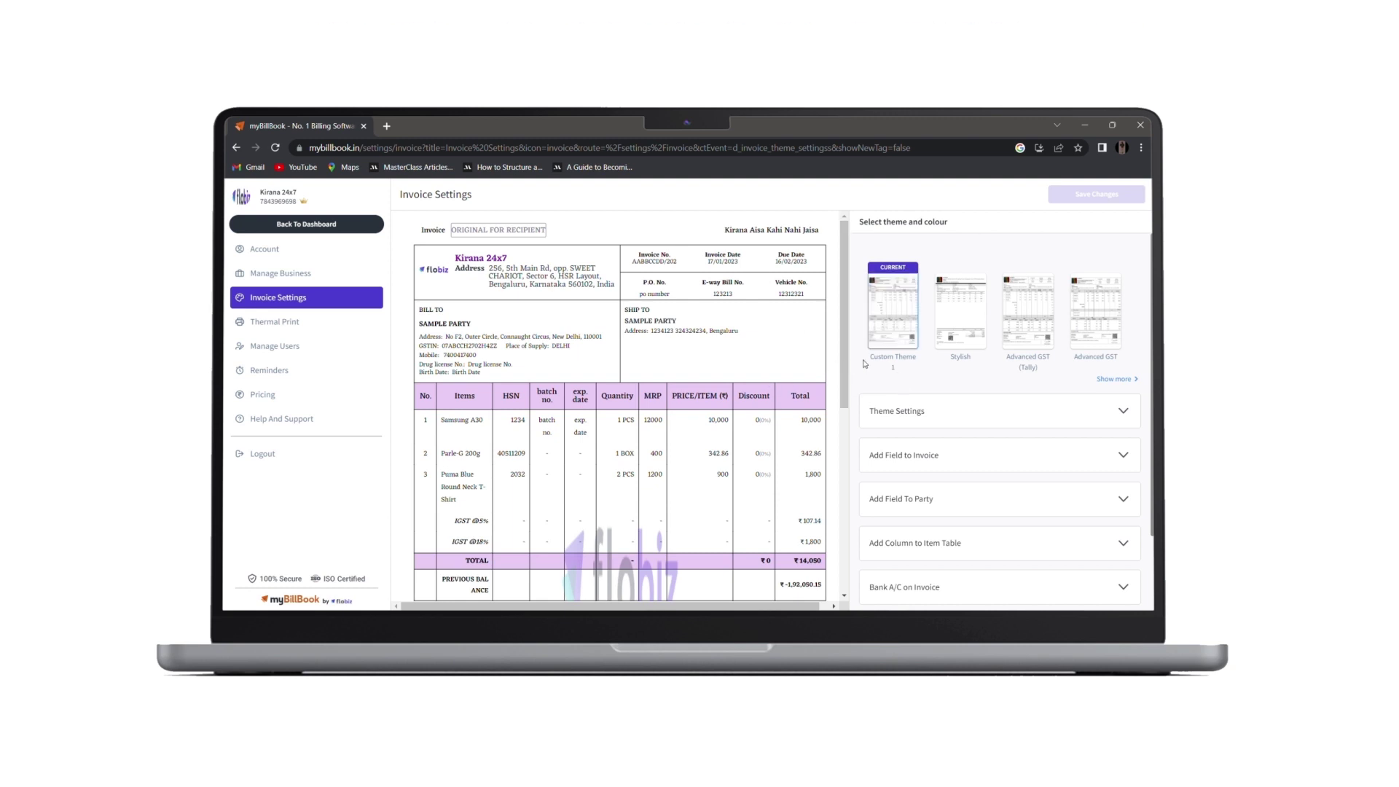
pyautogui.click(317, 227)
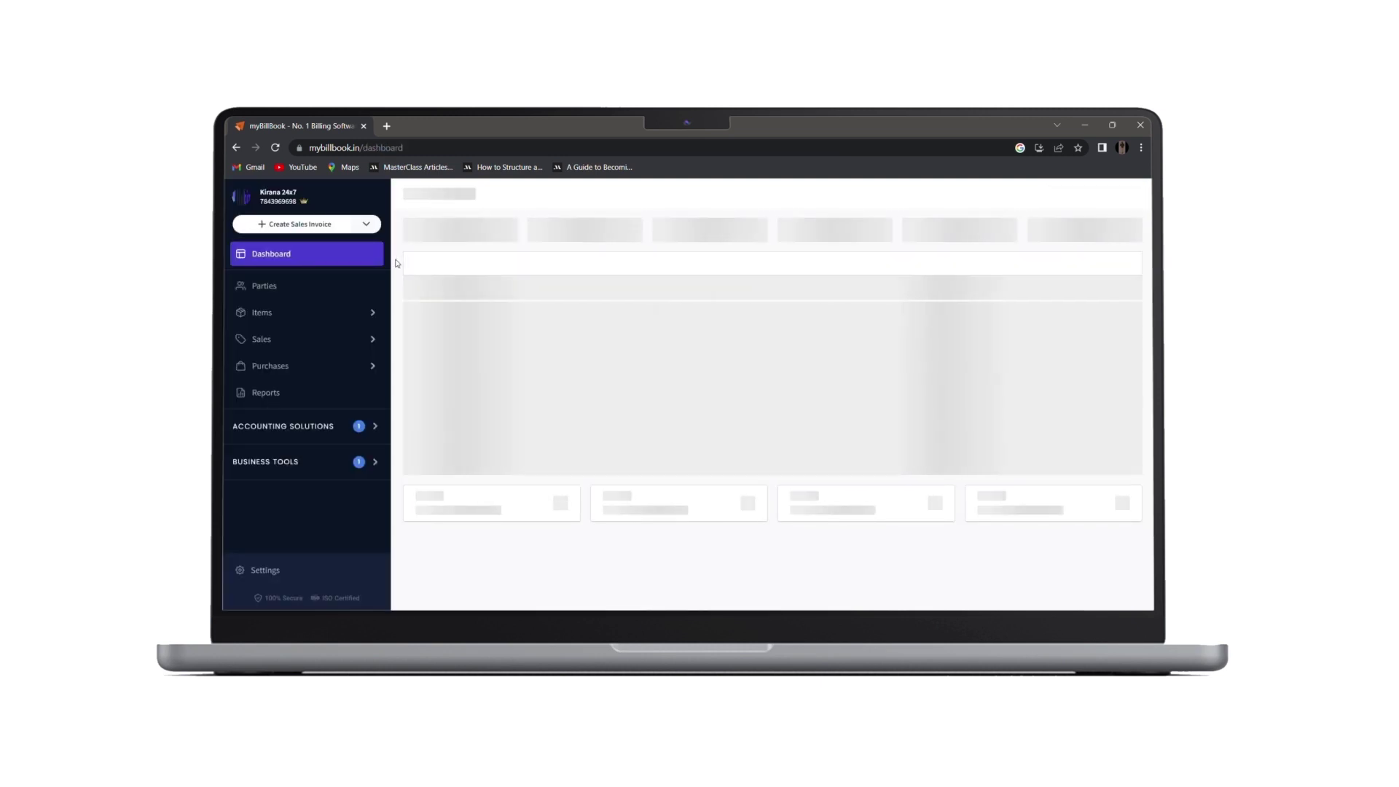
# Bill an existing customer for one Ace A1 Plus-Smartphone and save the sales invoice
pyautogui.click(308, 227)
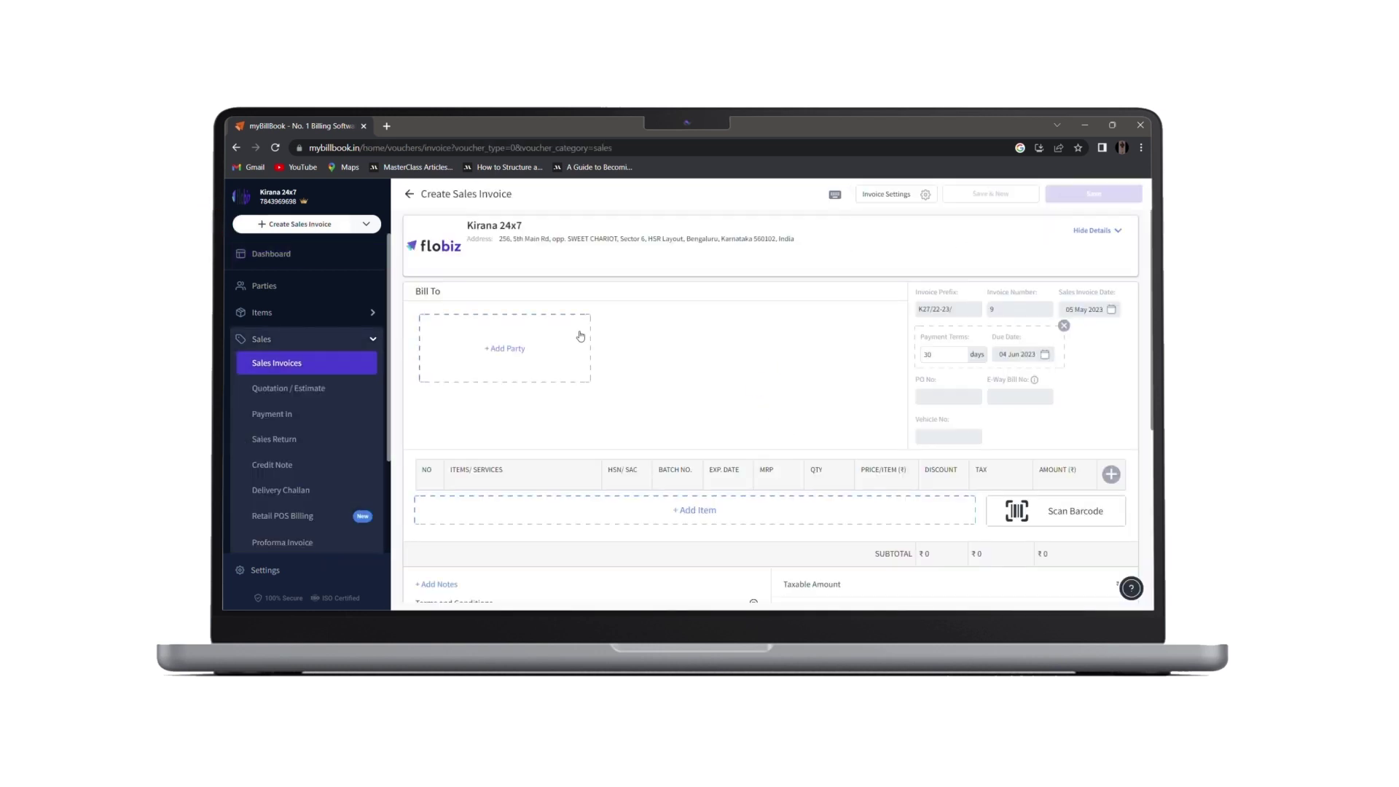
pyautogui.click(501, 348)
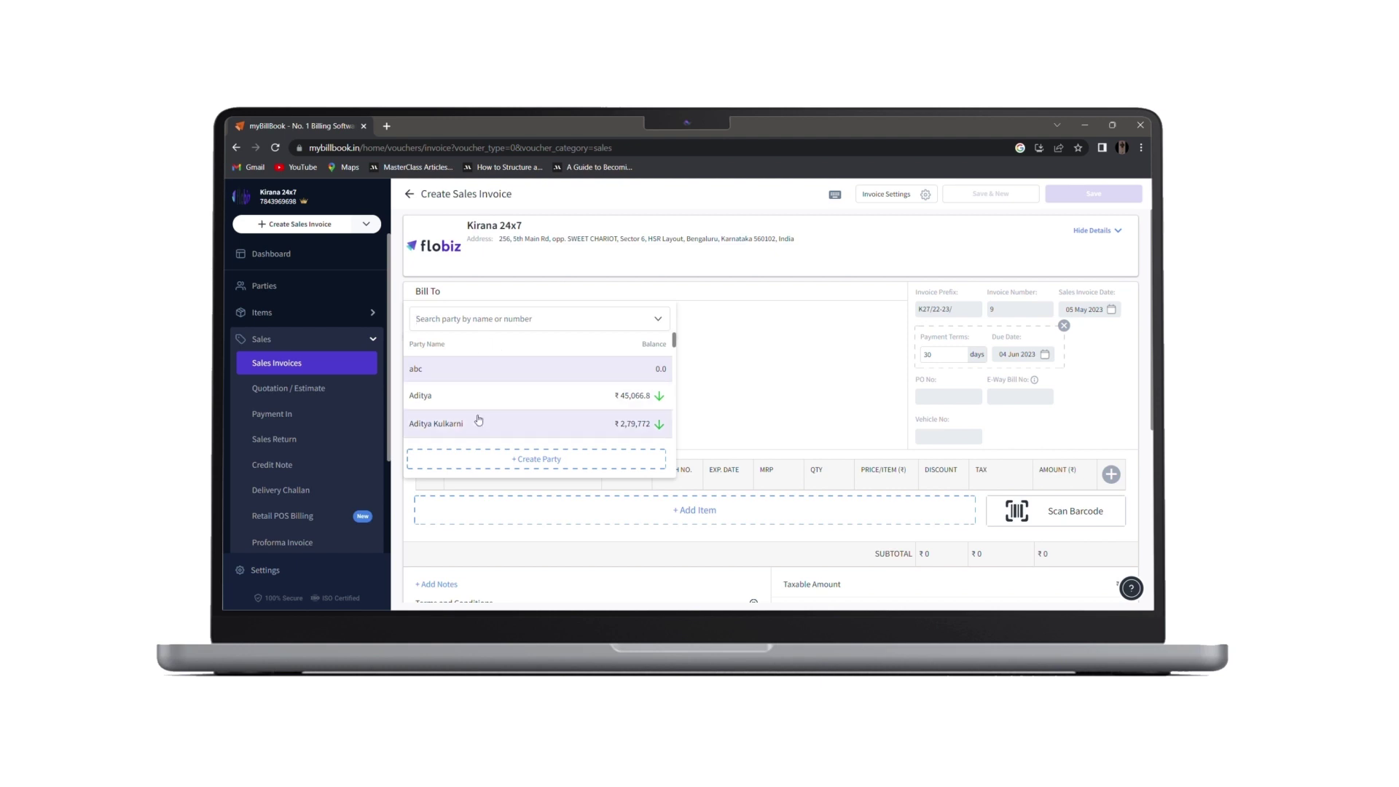
pyautogui.click(479, 425)
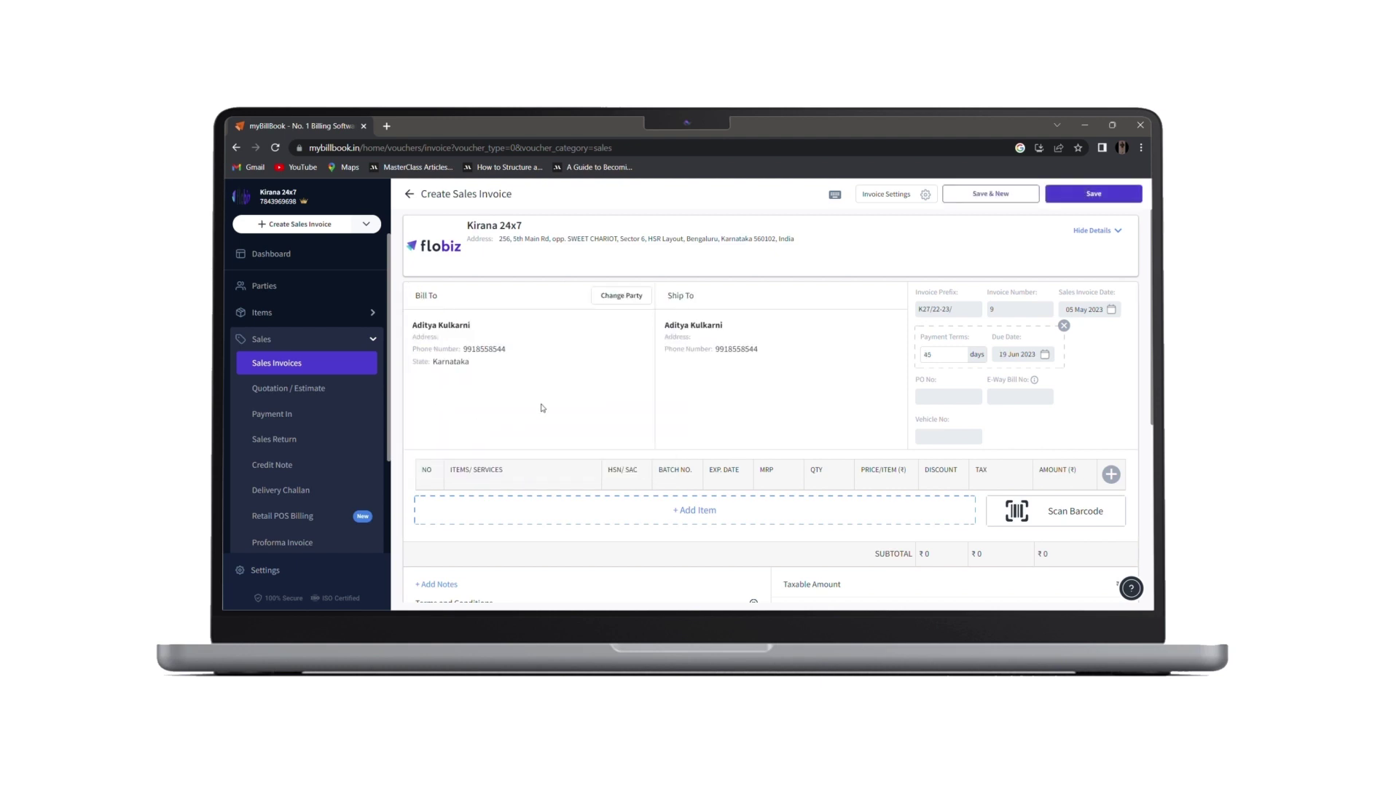
pyautogui.click(714, 507)
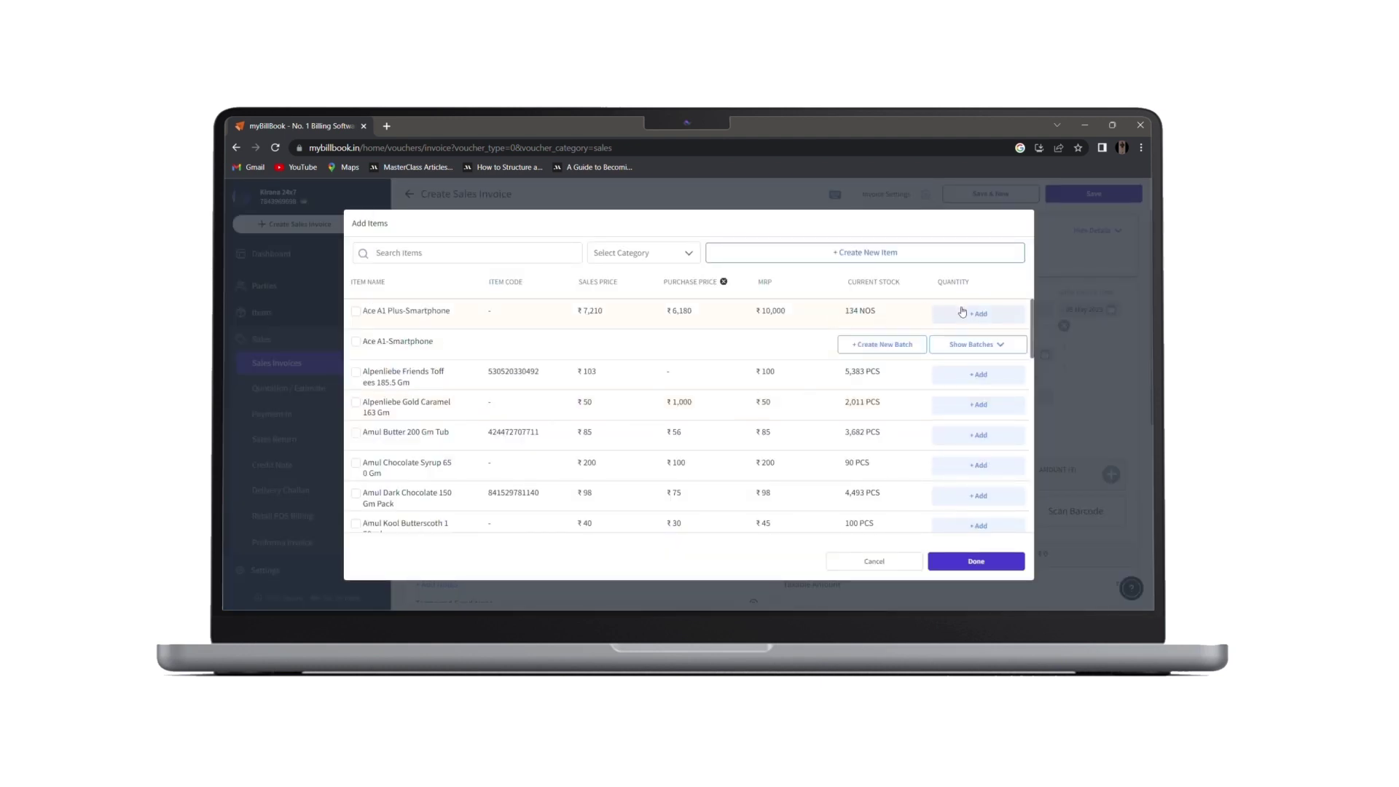
pyautogui.click(964, 321)
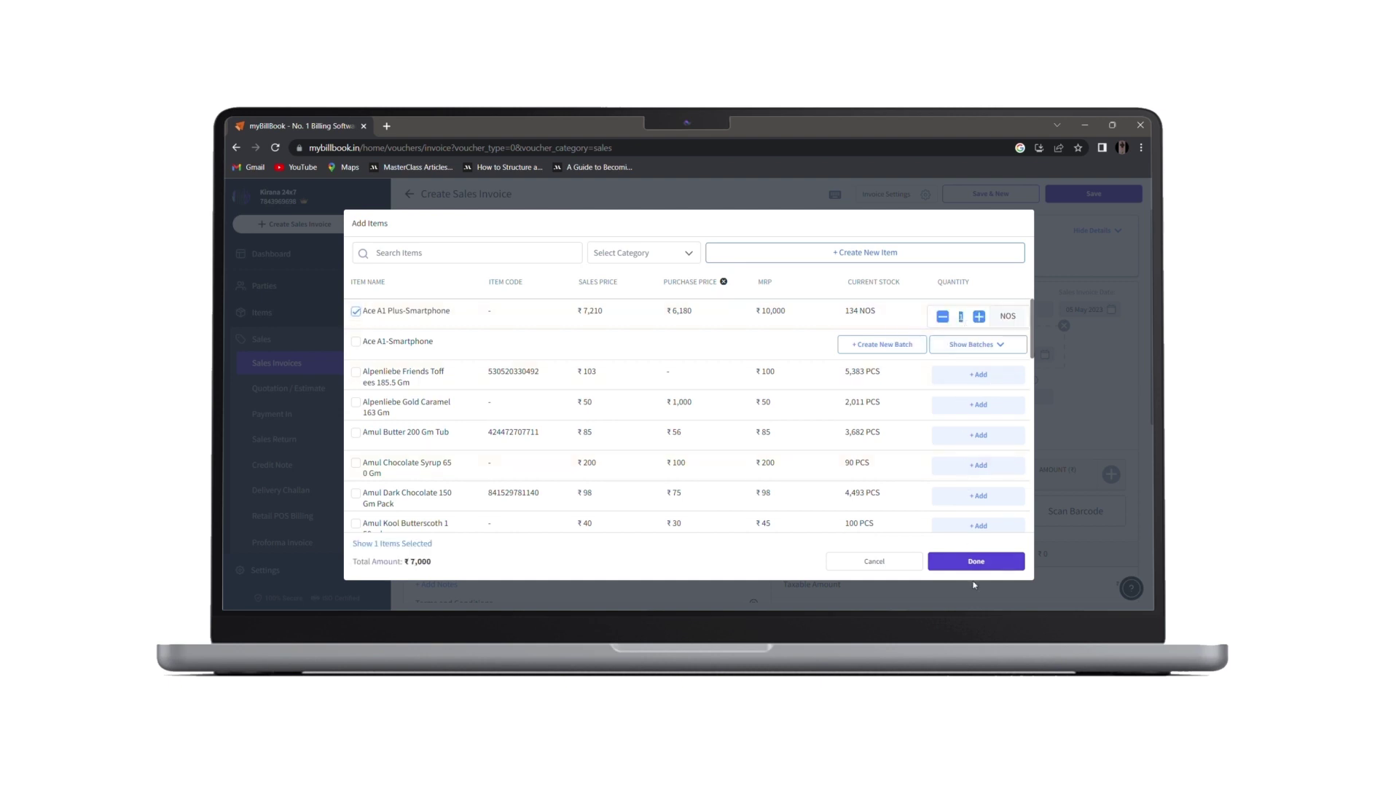
pyautogui.click(976, 561)
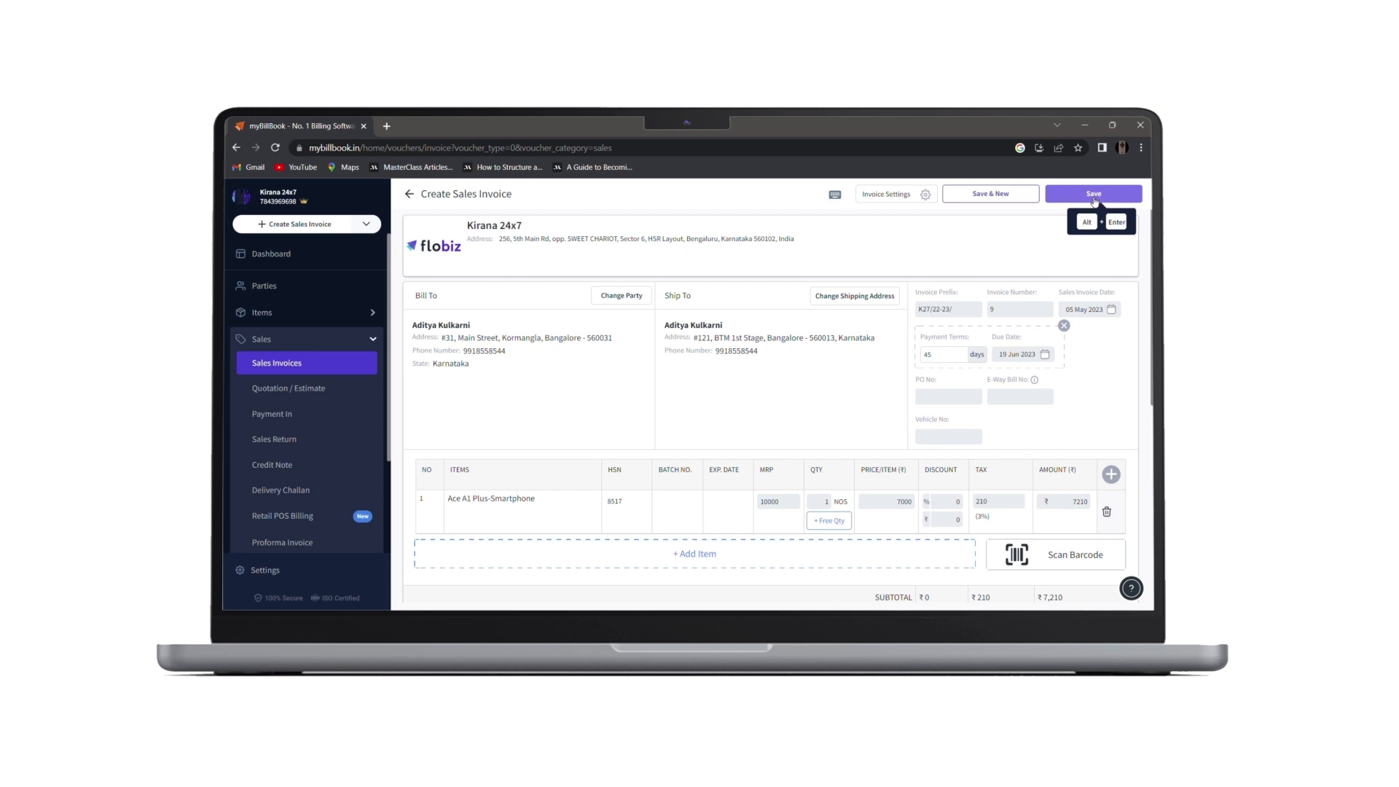
pyautogui.hotkey('alt', 'Return')
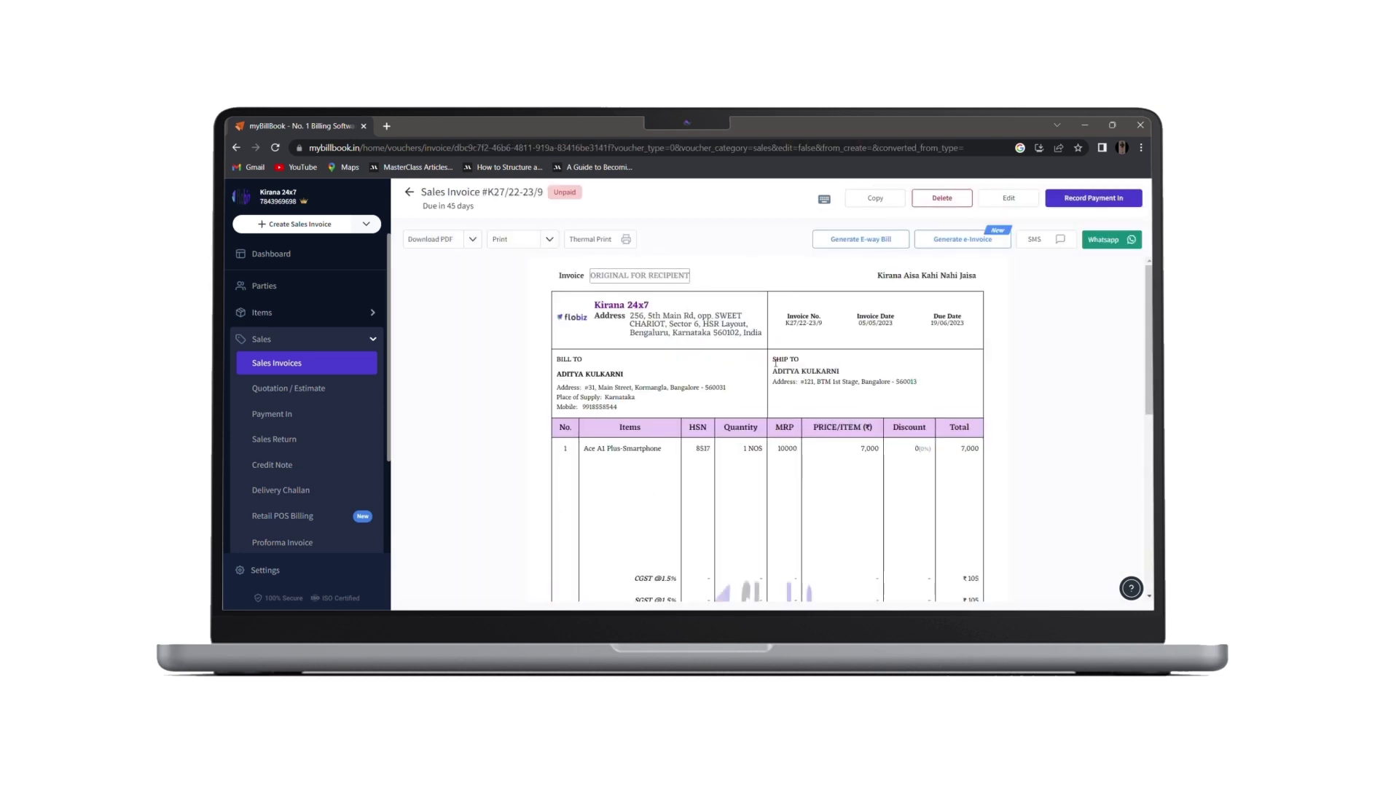
# Review the saved purple-themed invoice, then open the 02 May 2023 invoice from the Sales Invoices list
pyautogui.scroll(-5, 770, 368)
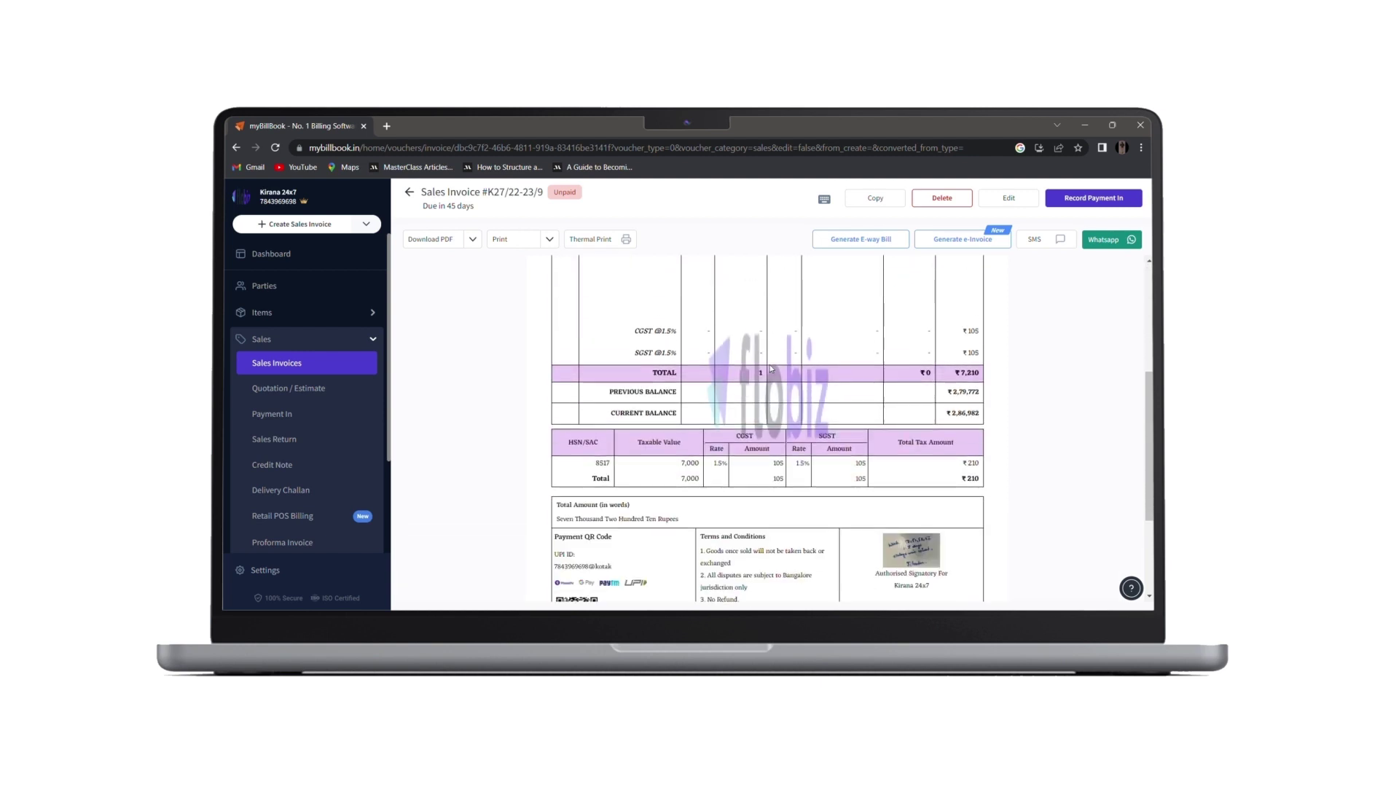
pyautogui.scroll(5, 770, 368)
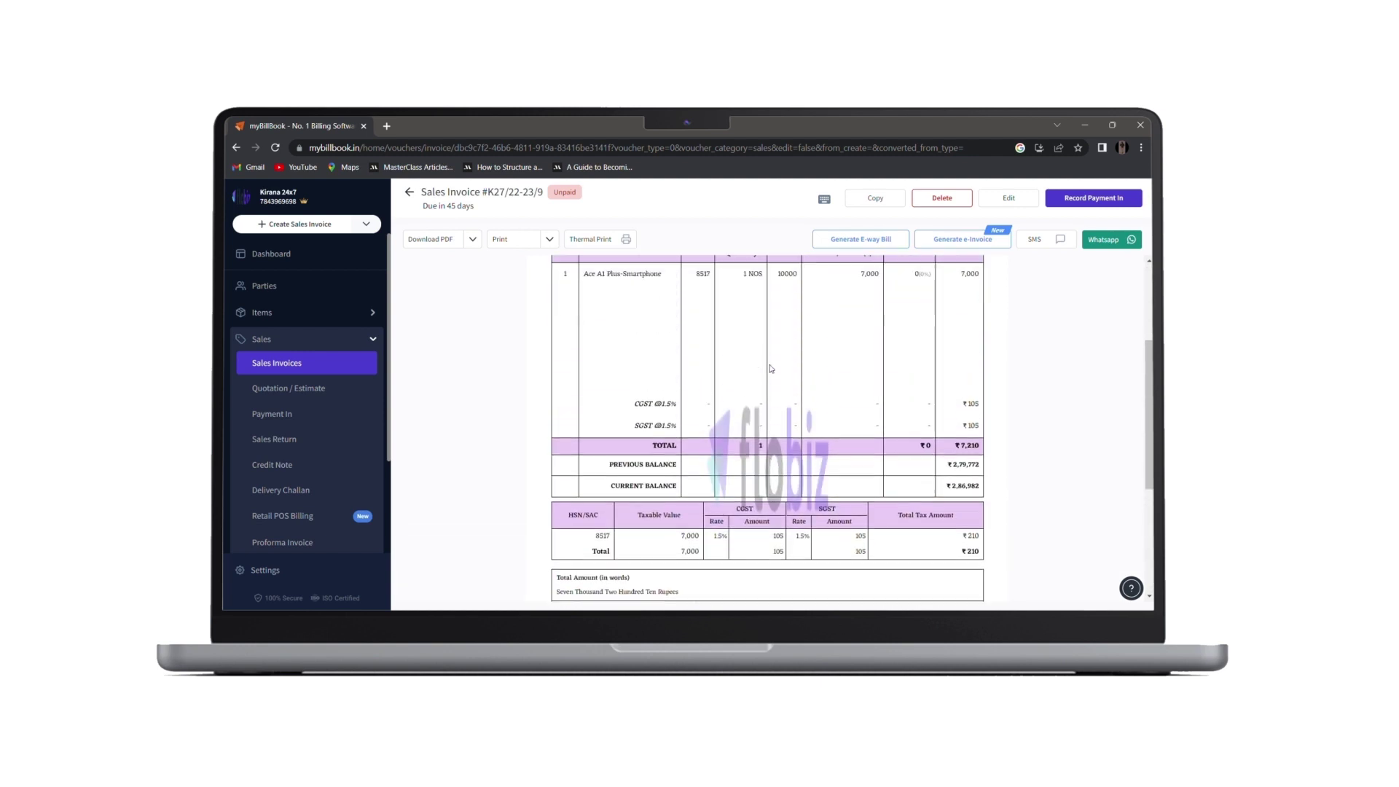
pyautogui.click(410, 191)
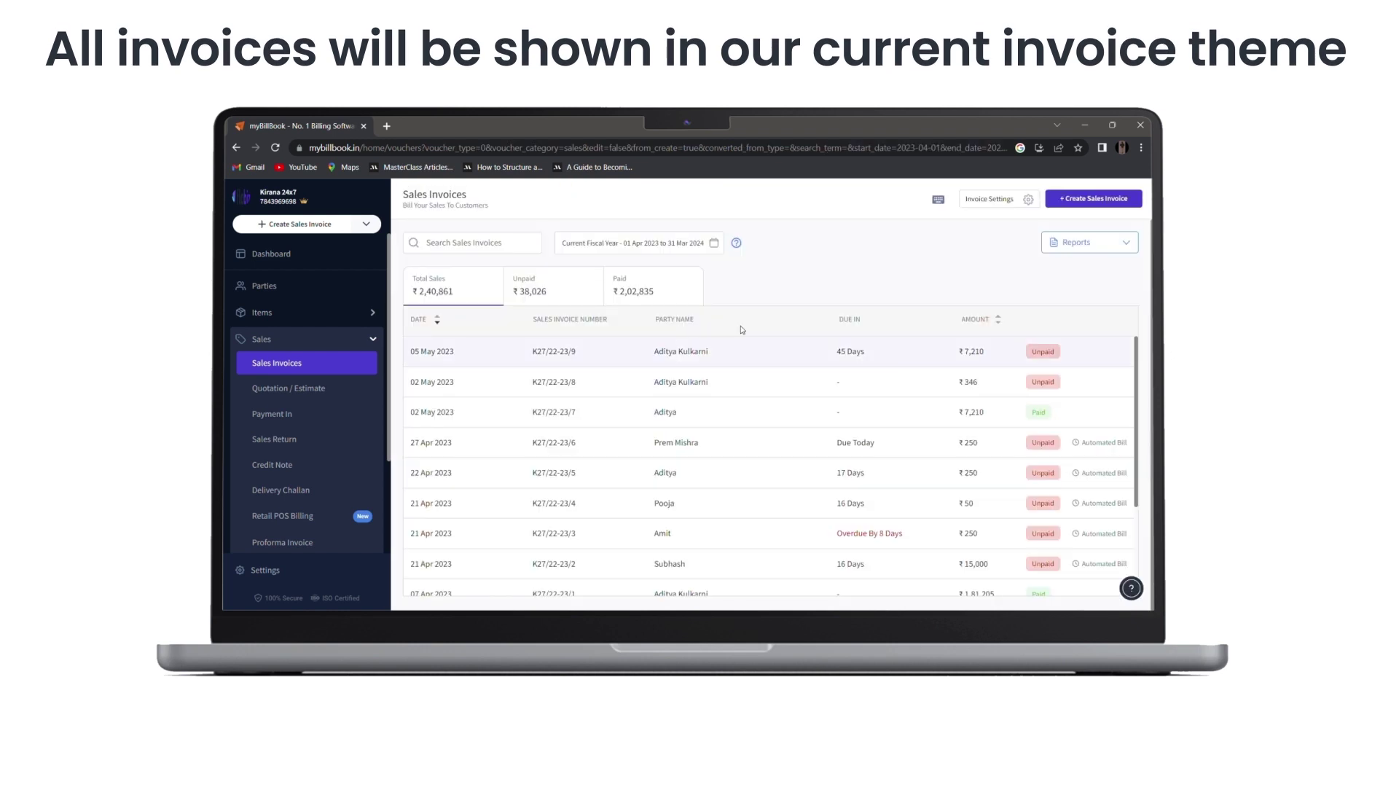
pyautogui.click(682, 393)
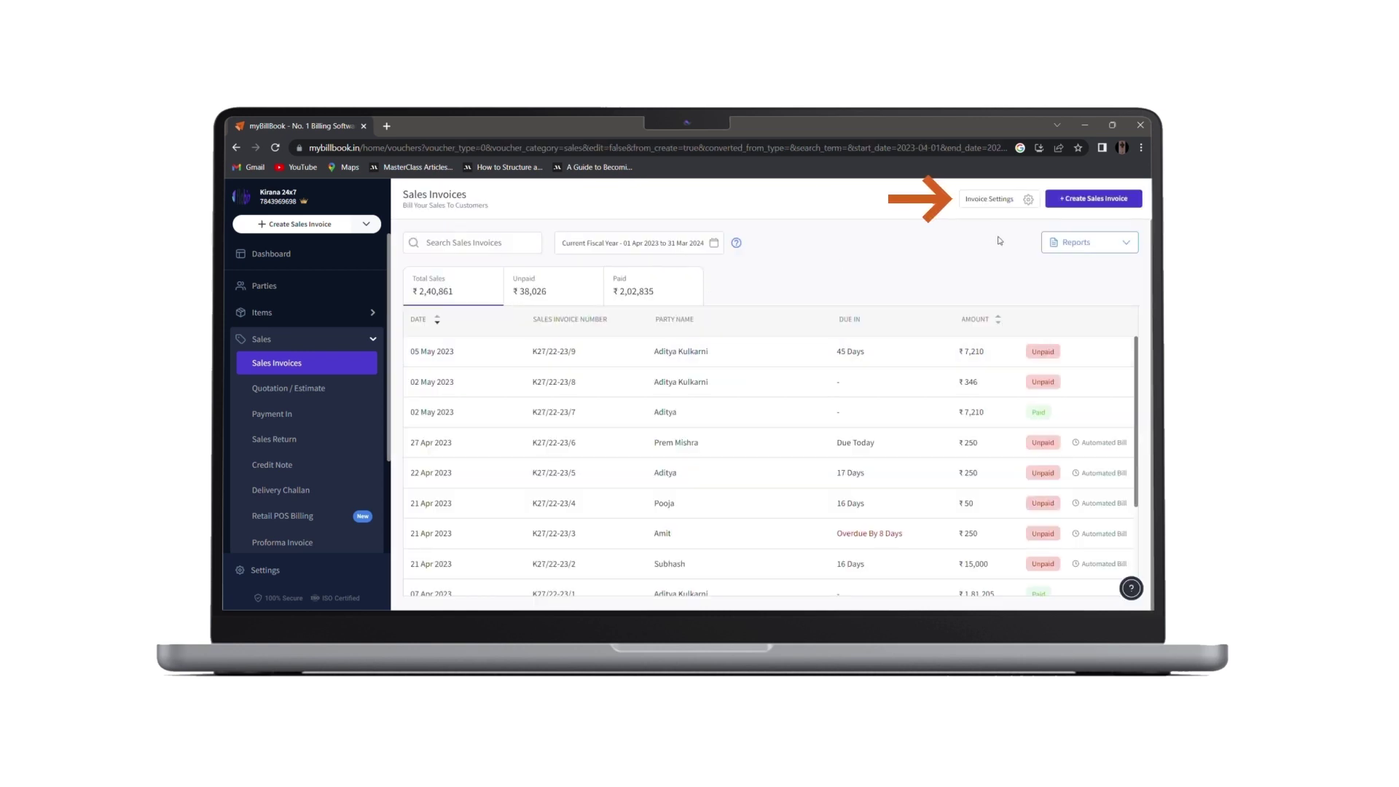
# Change the invoice theme from Custom Theme 1 to Stylish and save
pyautogui.click(990, 202)
pyautogui.click(768, 413)
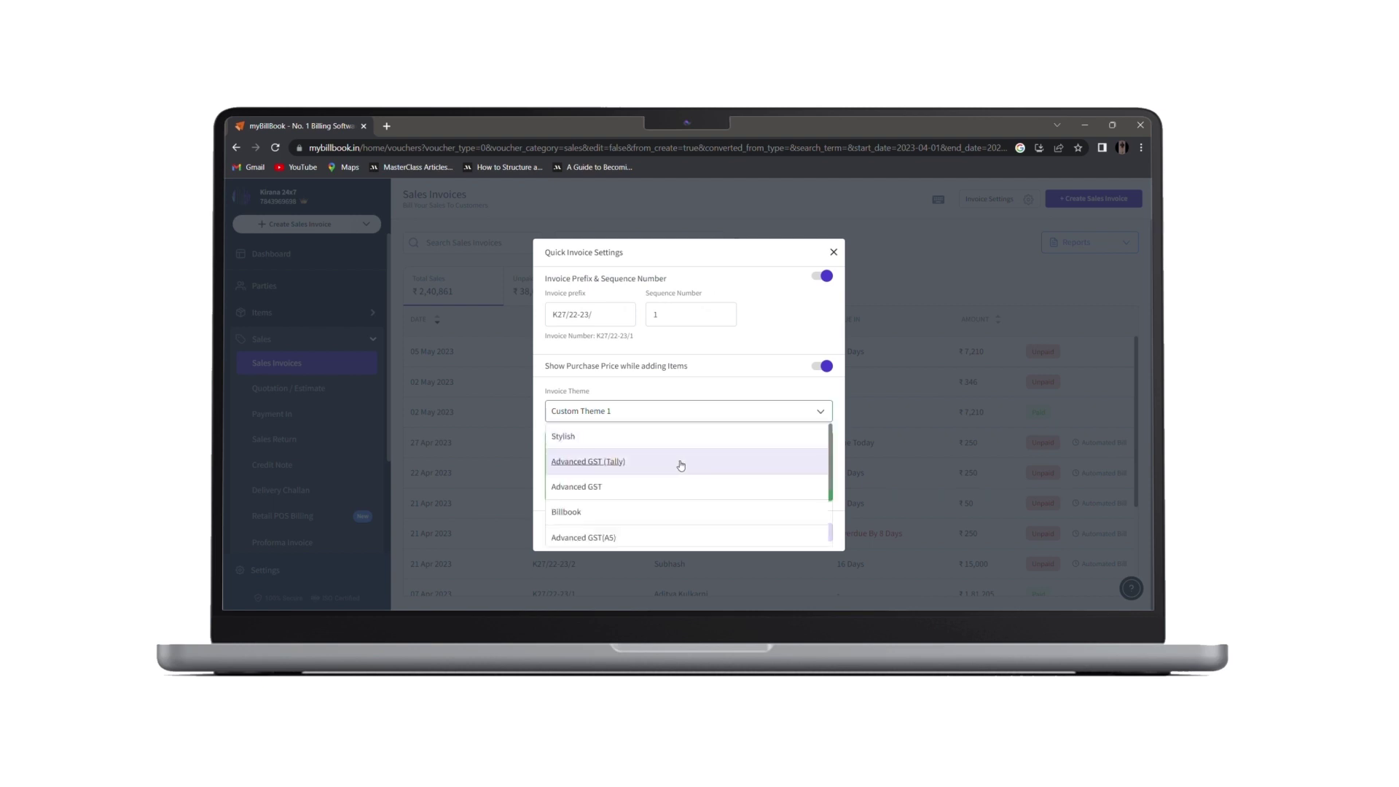
pyautogui.click(603, 439)
pyautogui.click(791, 533)
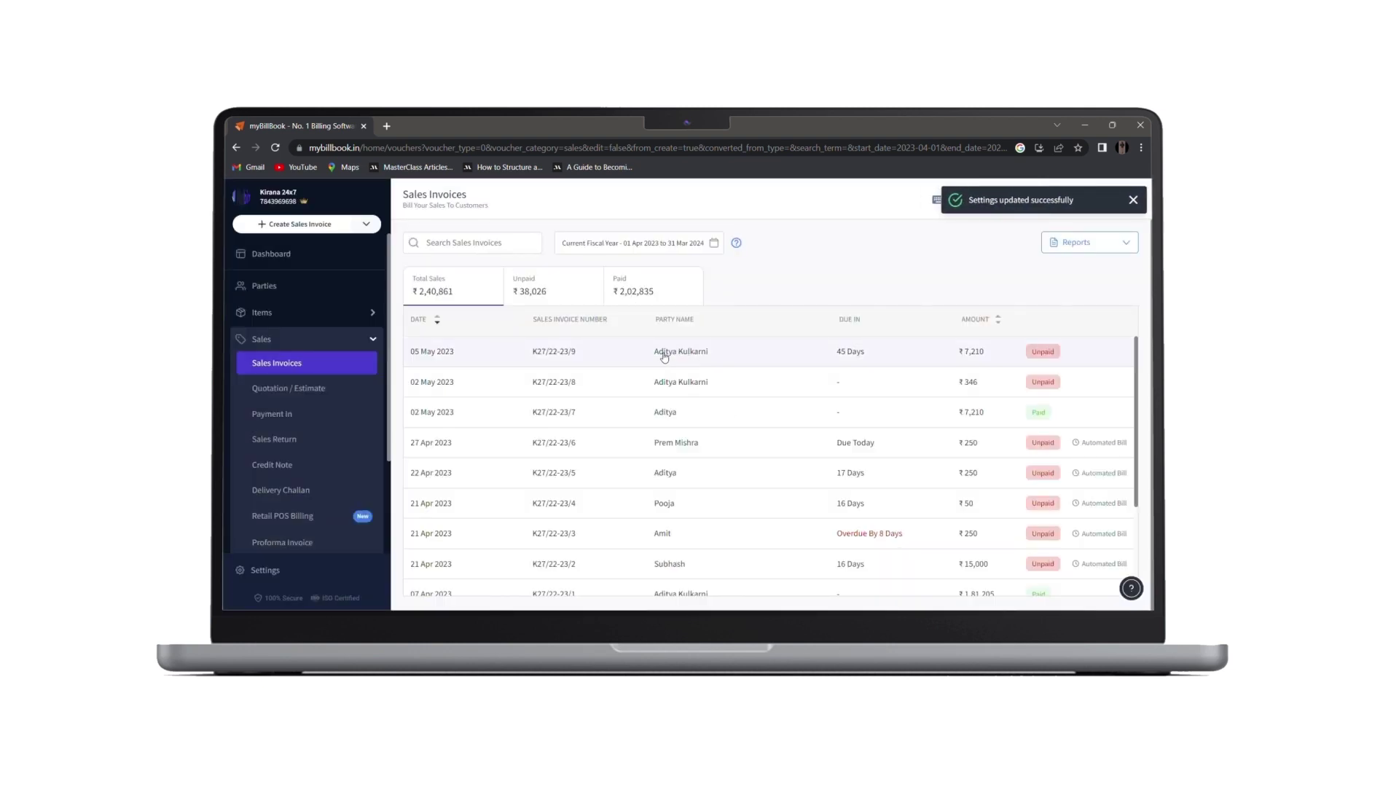
# Check the latest invoice renders in the Stylish theme, then go back to Sales Invoices
pyautogui.click(665, 354)
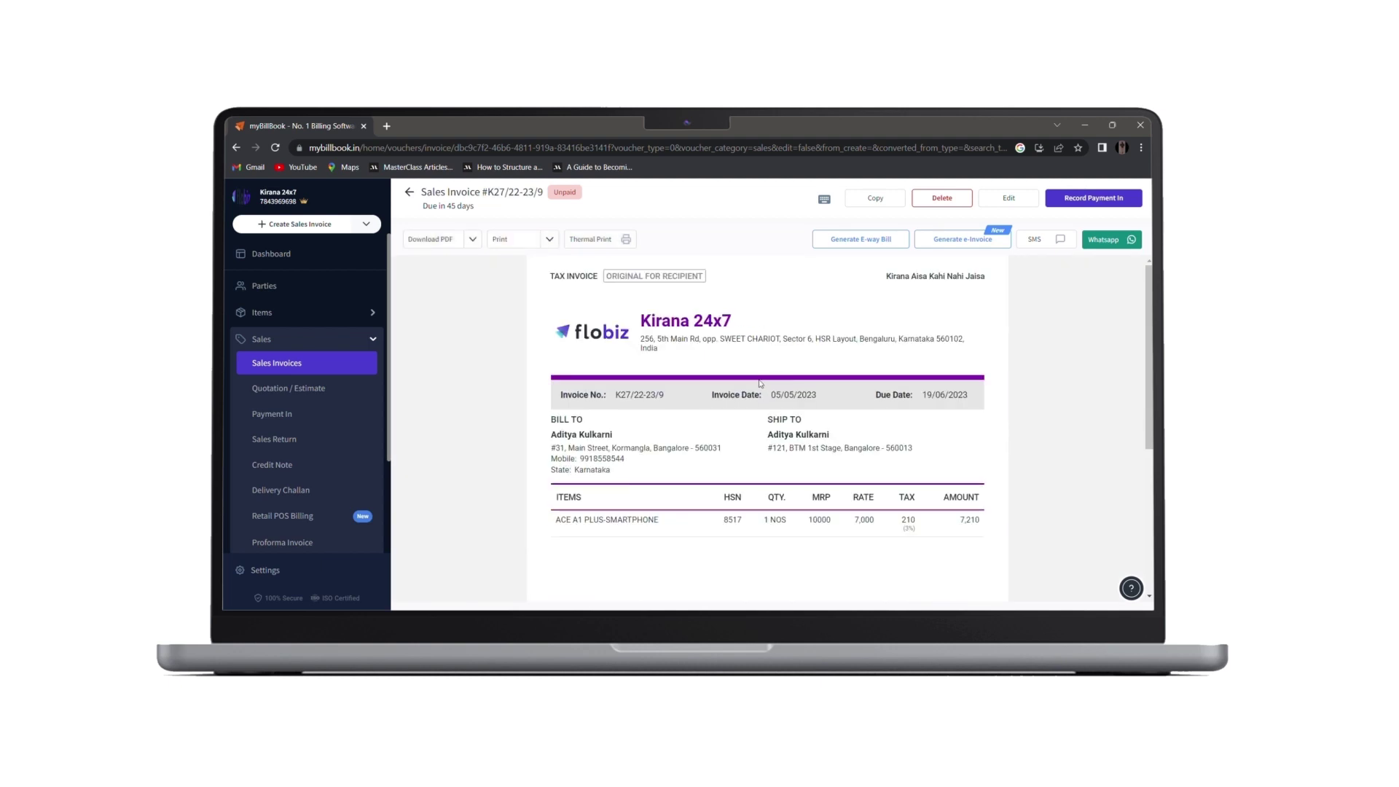
pyautogui.scroll(-3, 759, 383)
pyautogui.scroll(3, 759, 383)
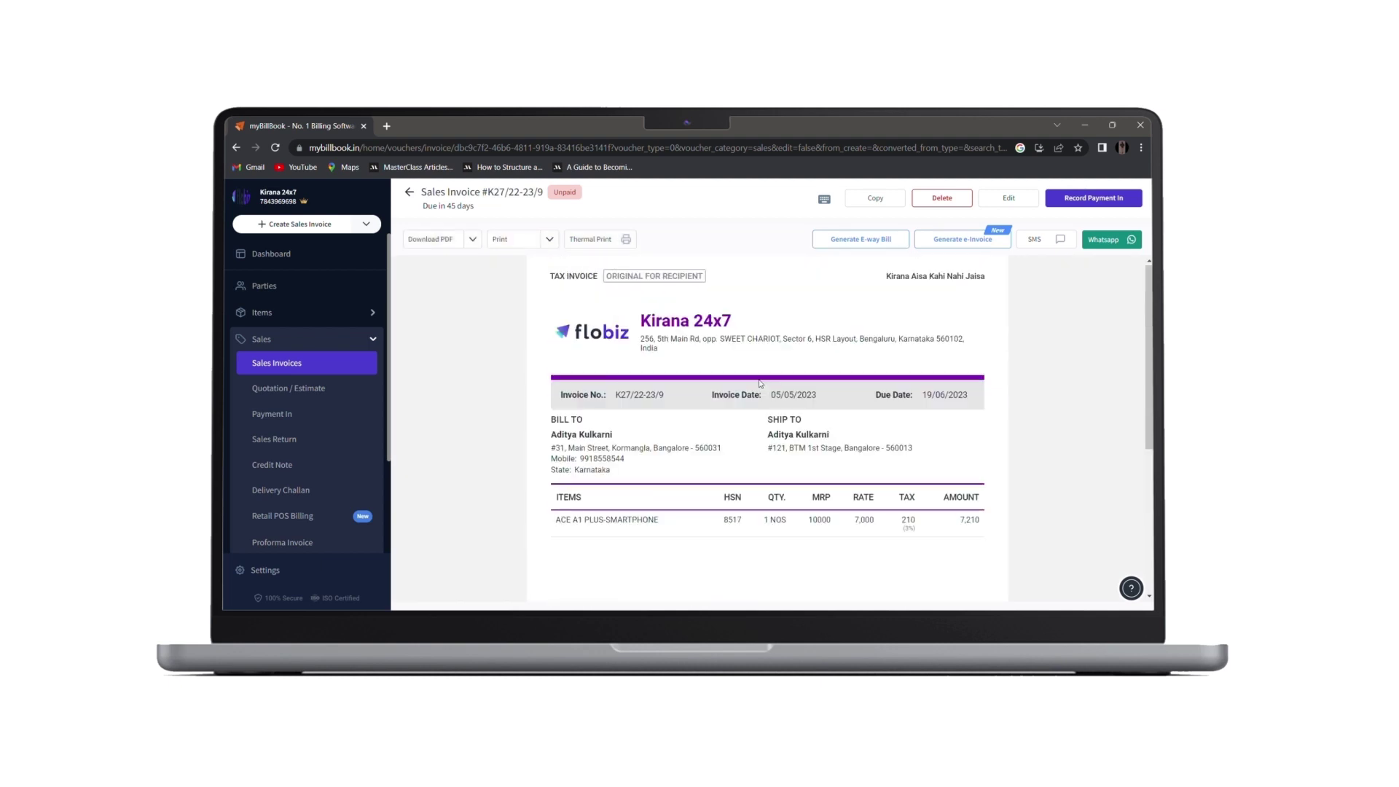
pyautogui.click(409, 194)
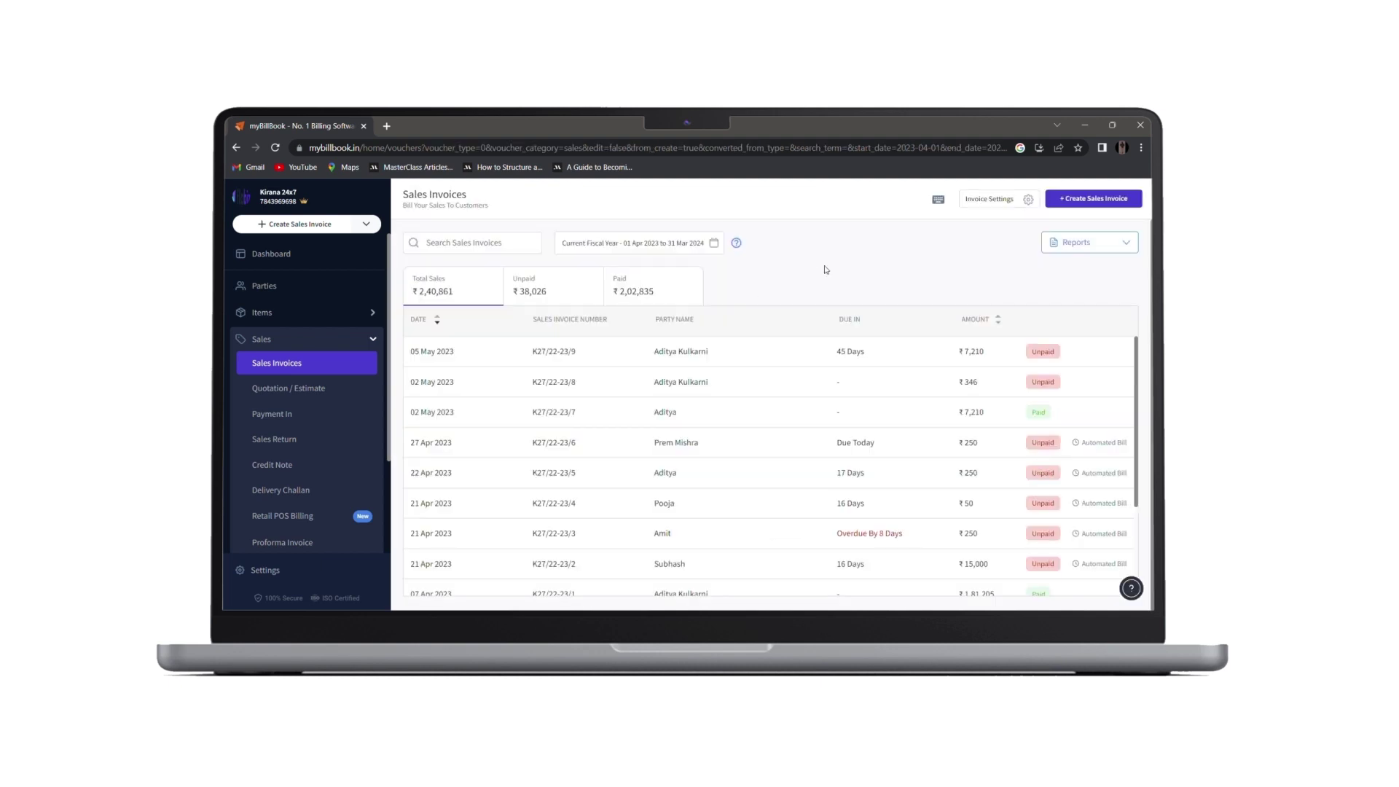